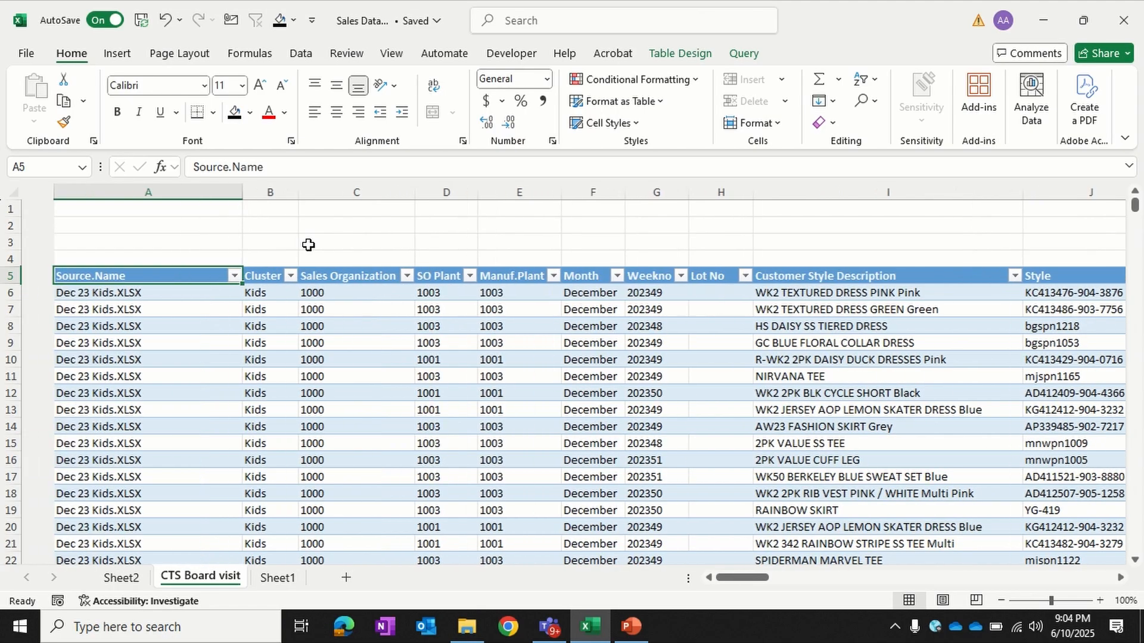
Step: Look through the sales table's columns and rows, focusing on Customer Group, Product hierarchy_2 and Sales Order Qty
click(766, 425)
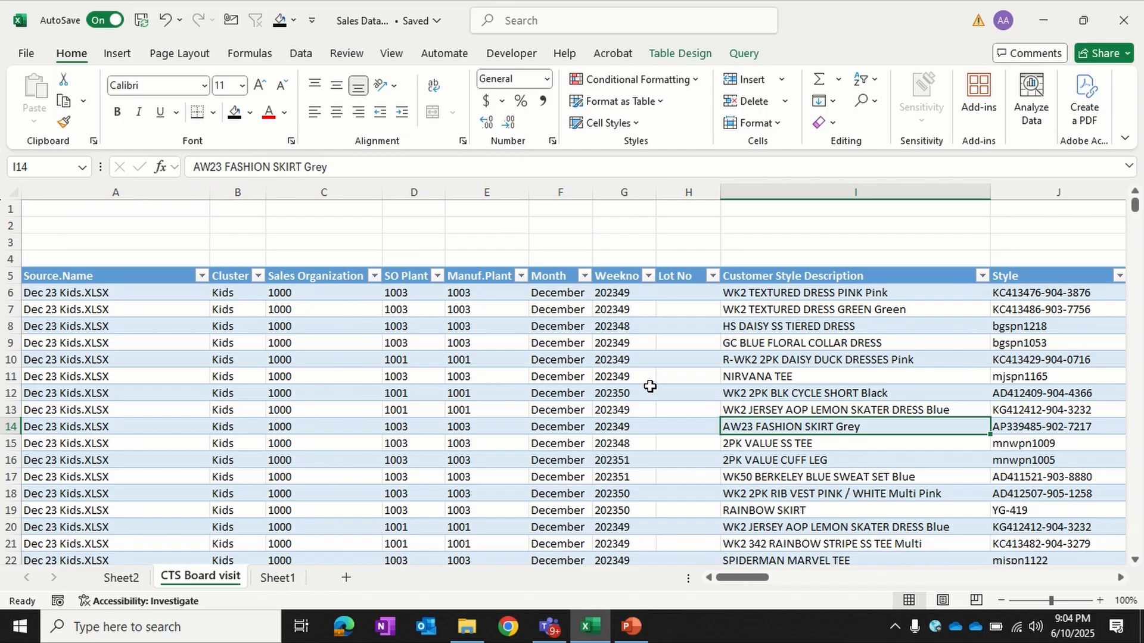
scroll(649, 386, right, 5)
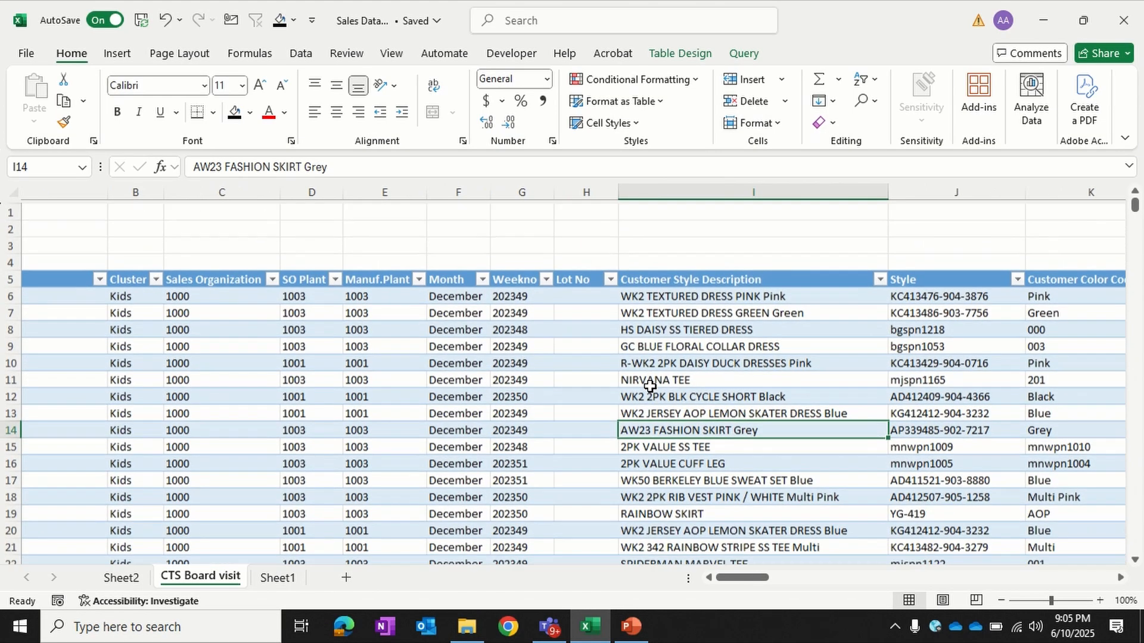
scroll(650, 386, right, 5)
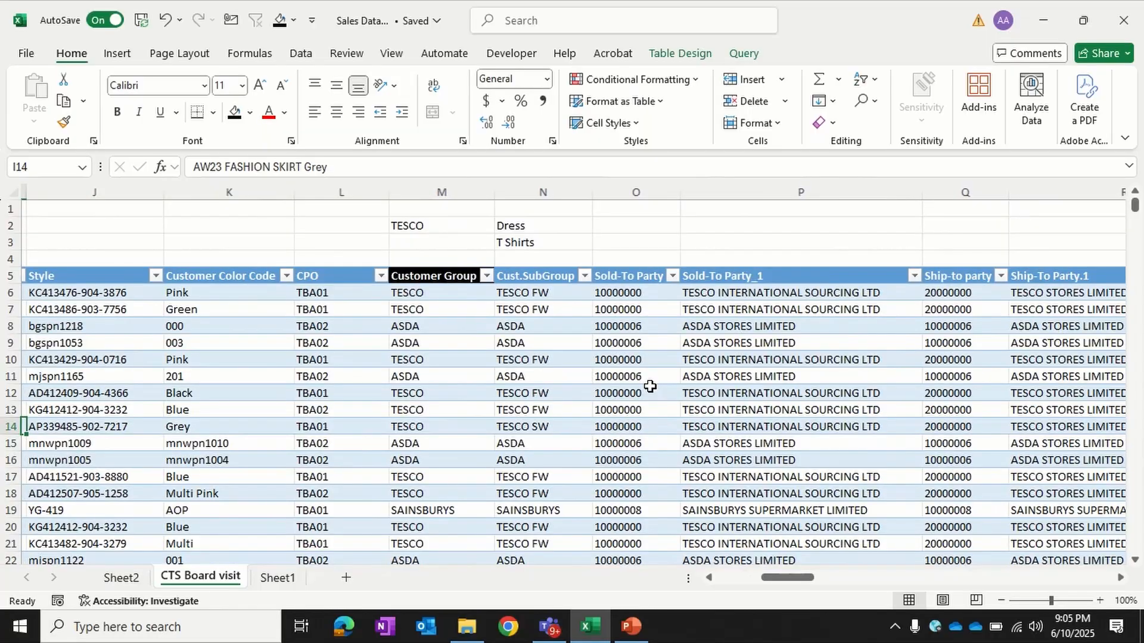
scroll(811, 378, right, 1)
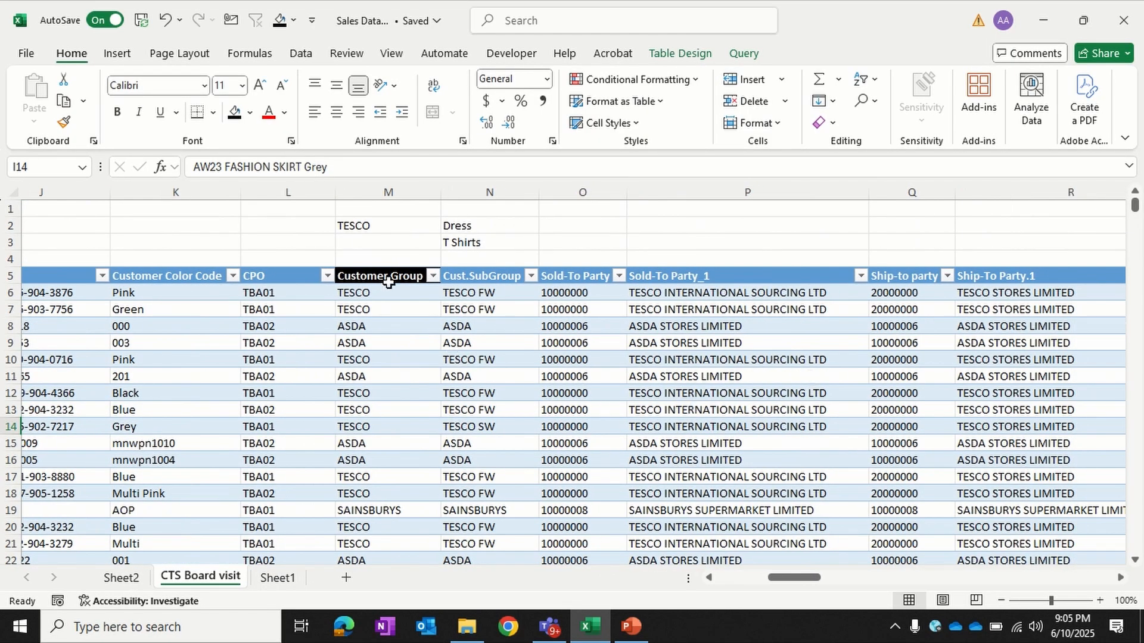
click(390, 192)
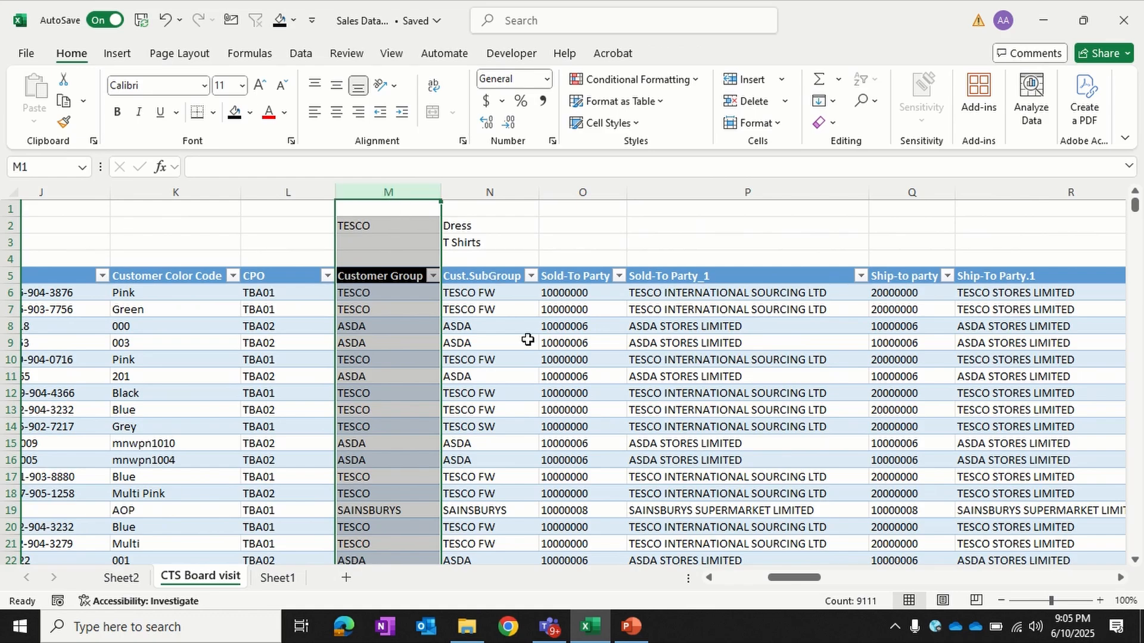
click(527, 364)
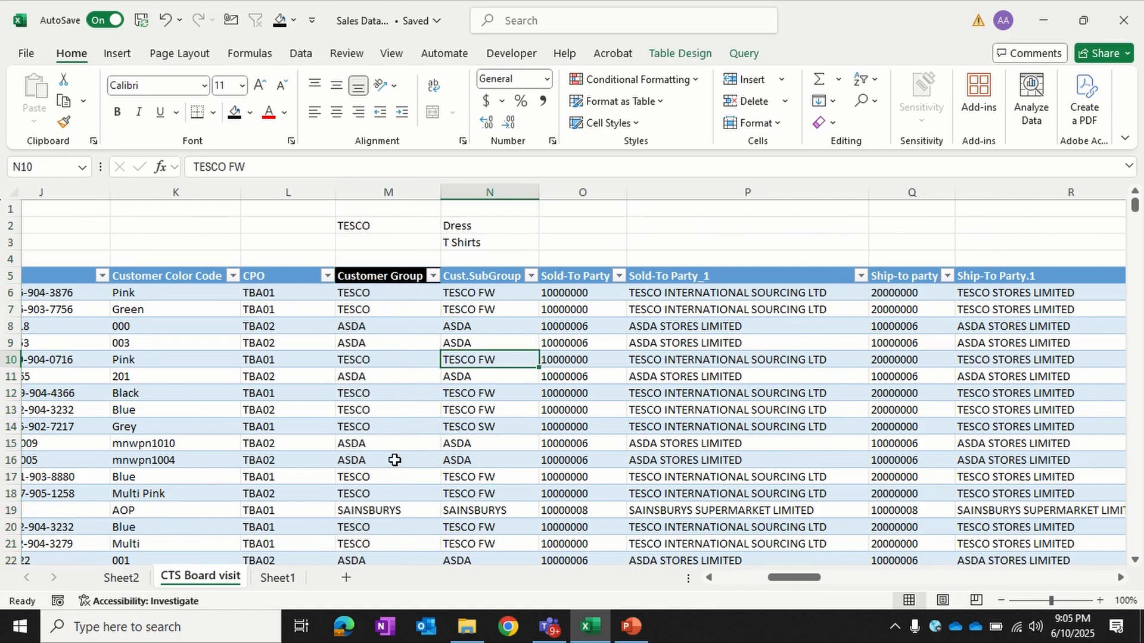
scroll(576, 437, right, 2)
scroll(576, 438, right, 6)
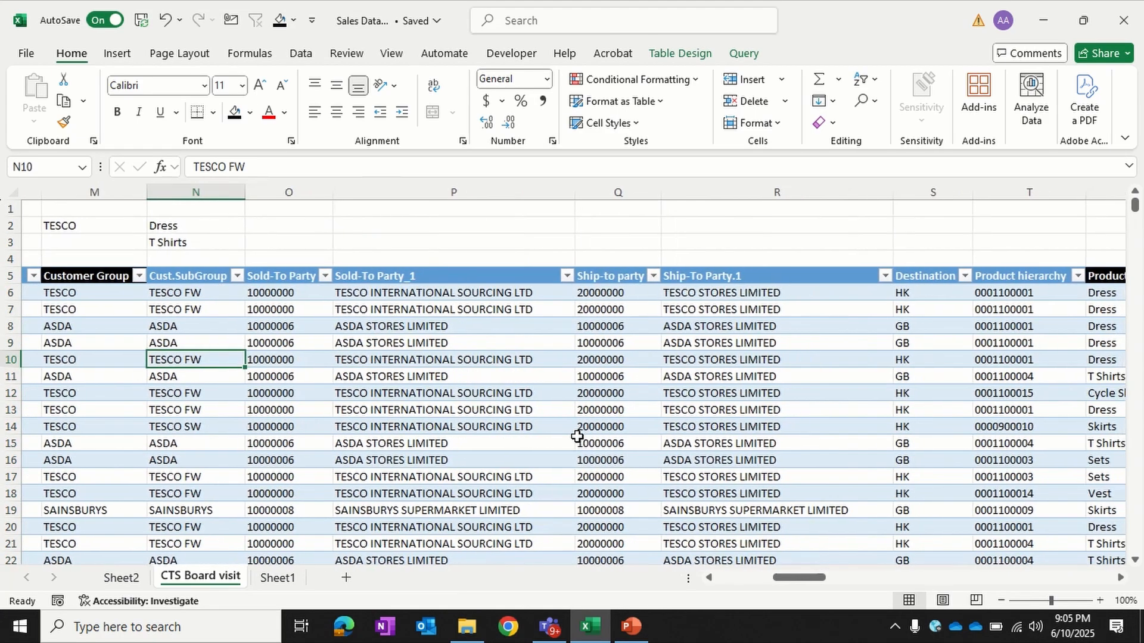
scroll(576, 438, right, 2)
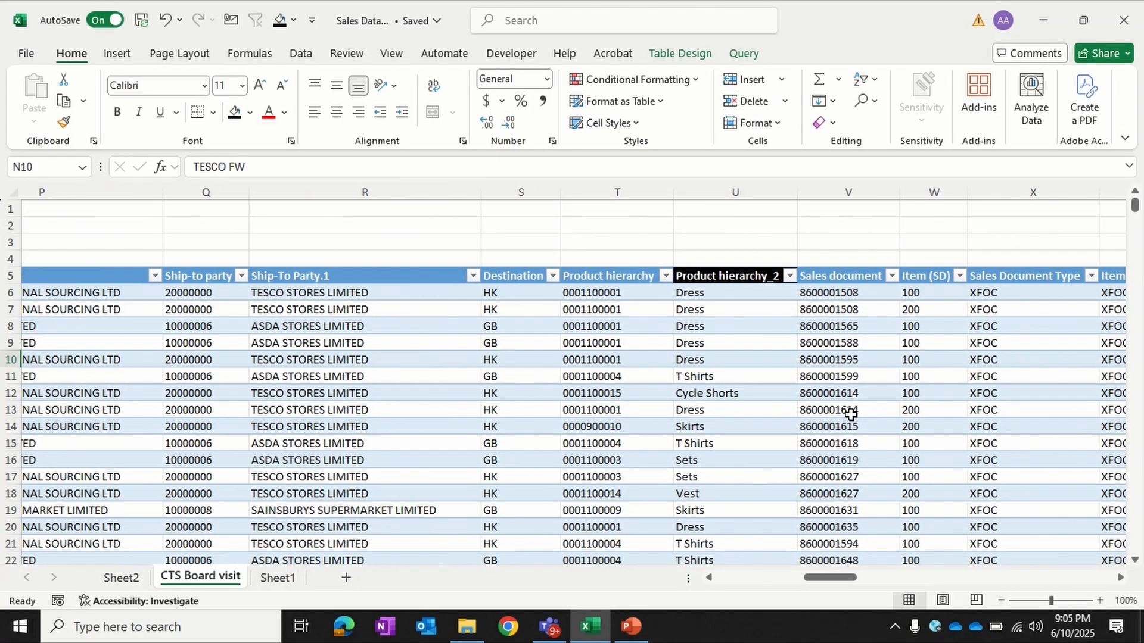
scroll(851, 414, right, 10)
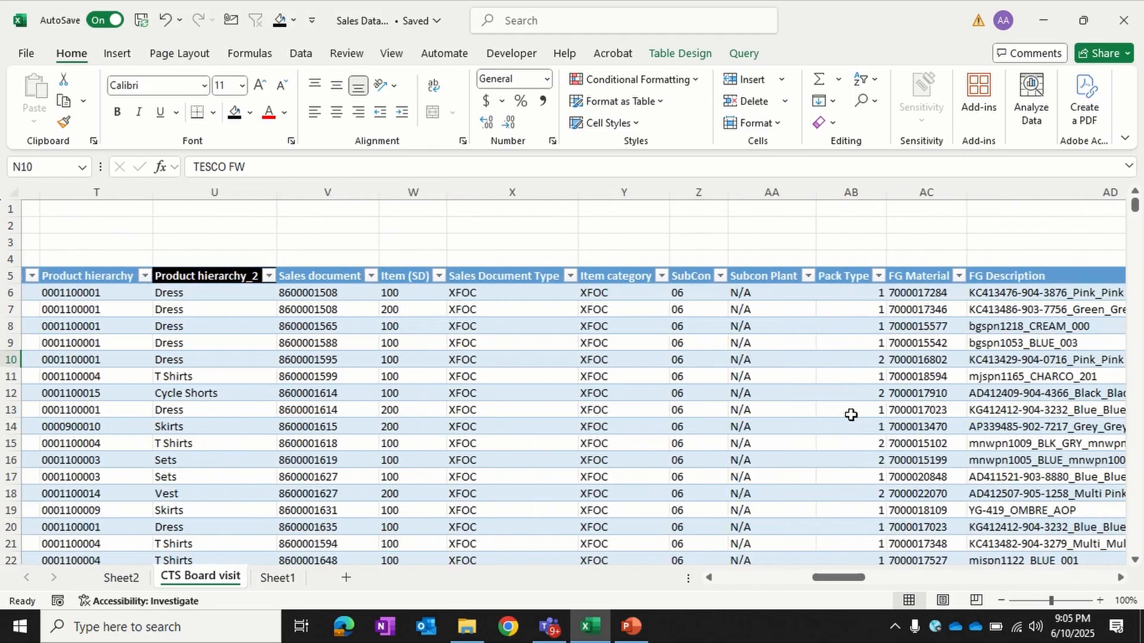
scroll(851, 413, right, 3)
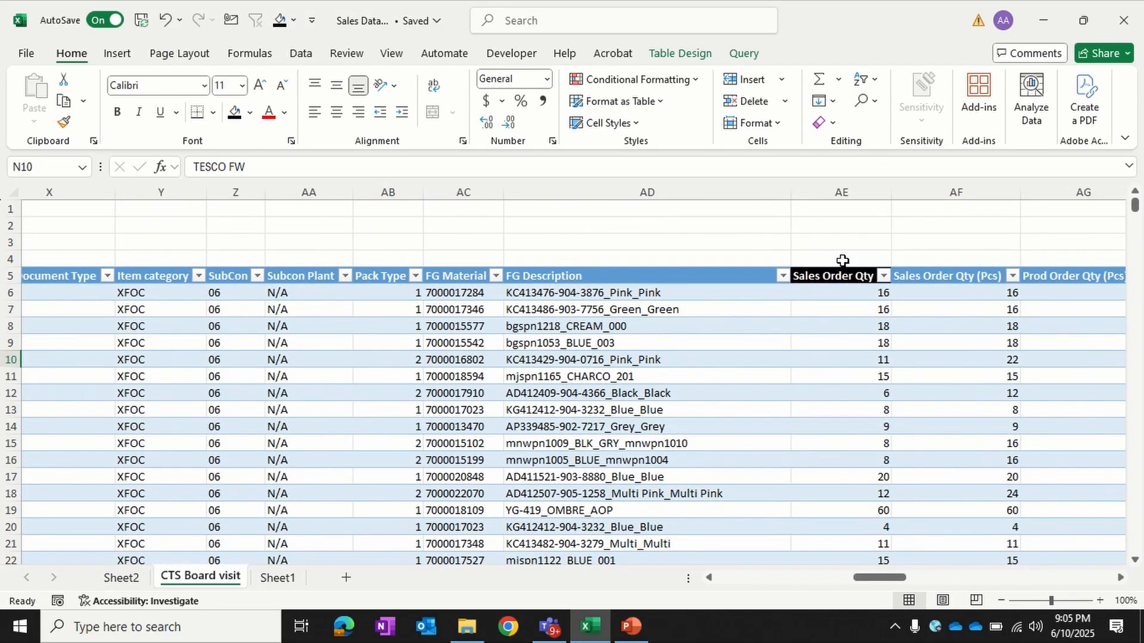
scroll(828, 394, left, 10)
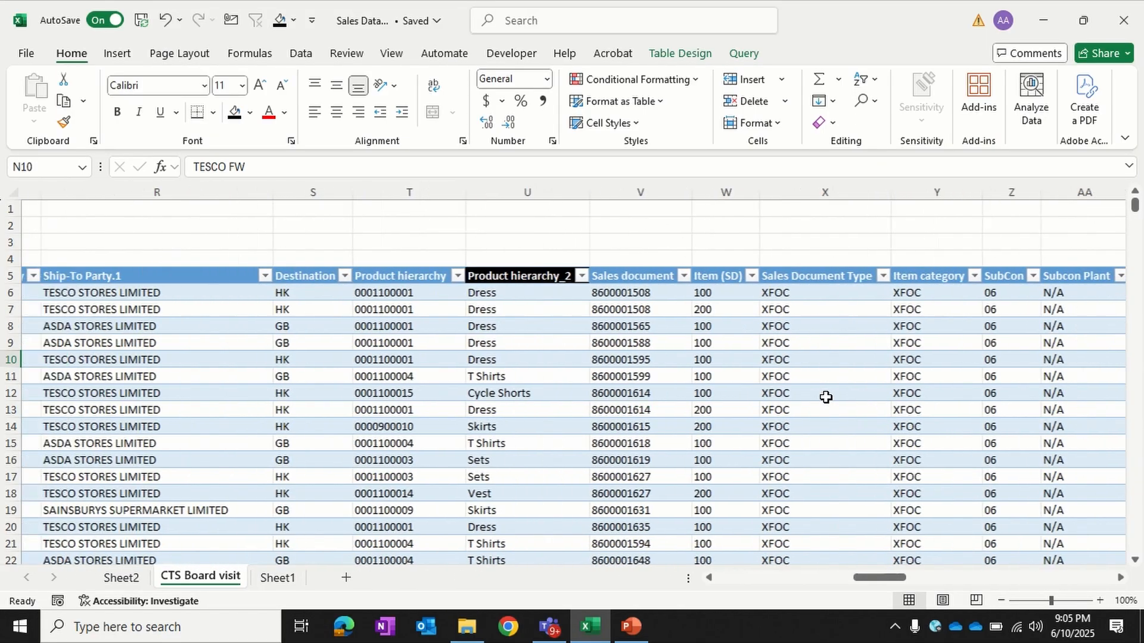
scroll(826, 396, left, 6)
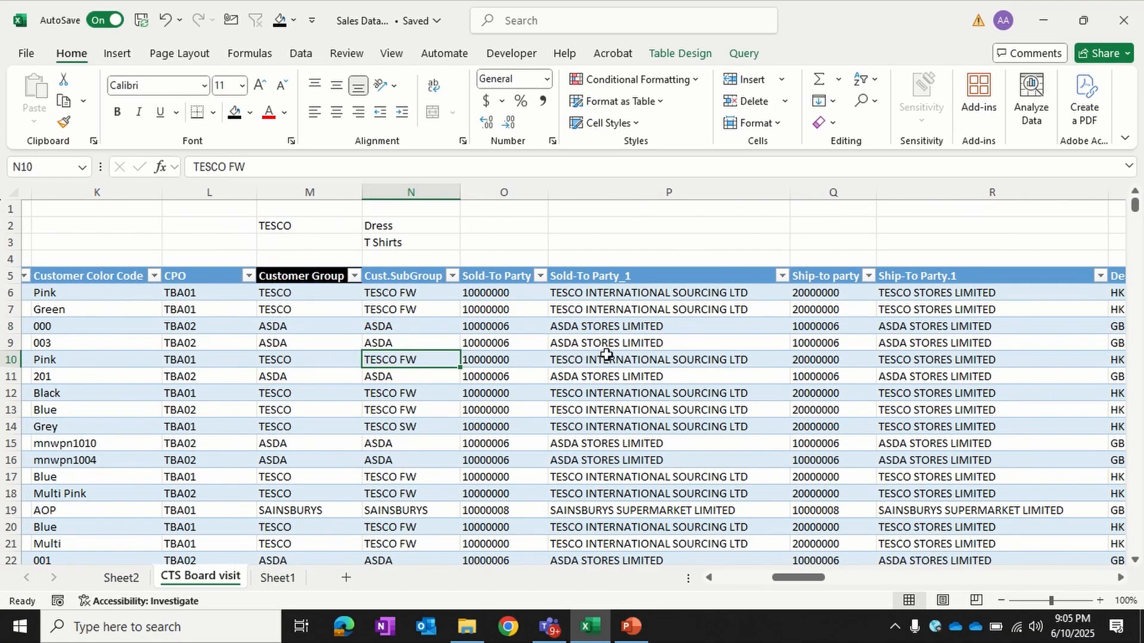
scroll(436, 407, down, 12)
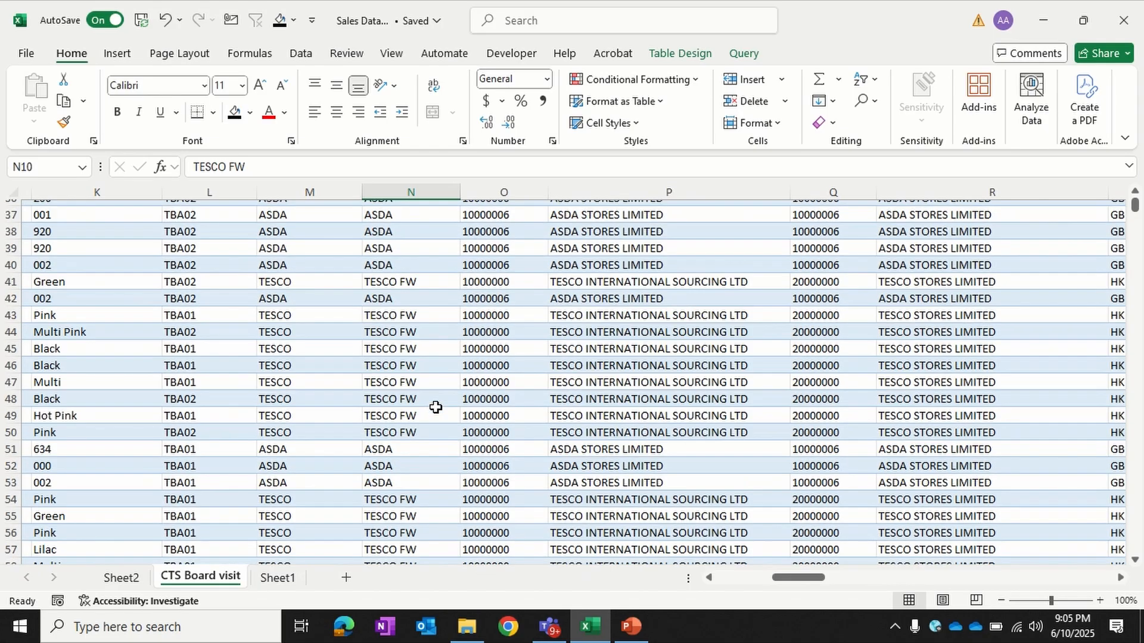
scroll(435, 407, up, 13)
scroll(435, 406, down, 1)
scroll(436, 407, up, 1)
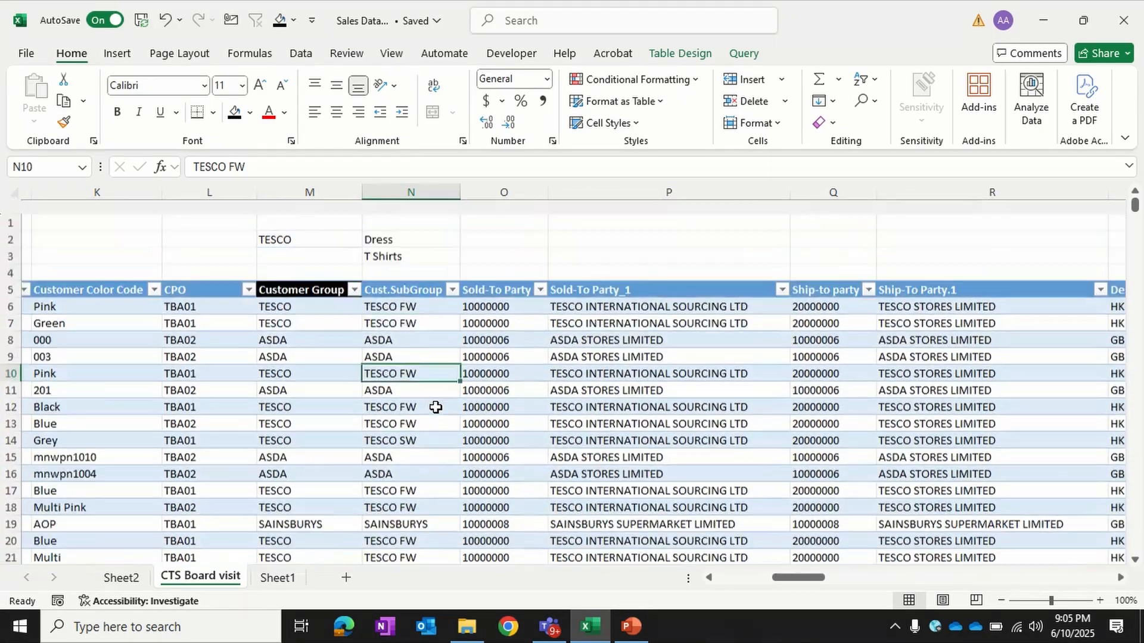
Step: Start a SUMIF formula in cell O2 with the table's entire Customer Group column, including its header, as the range
click(498, 232)
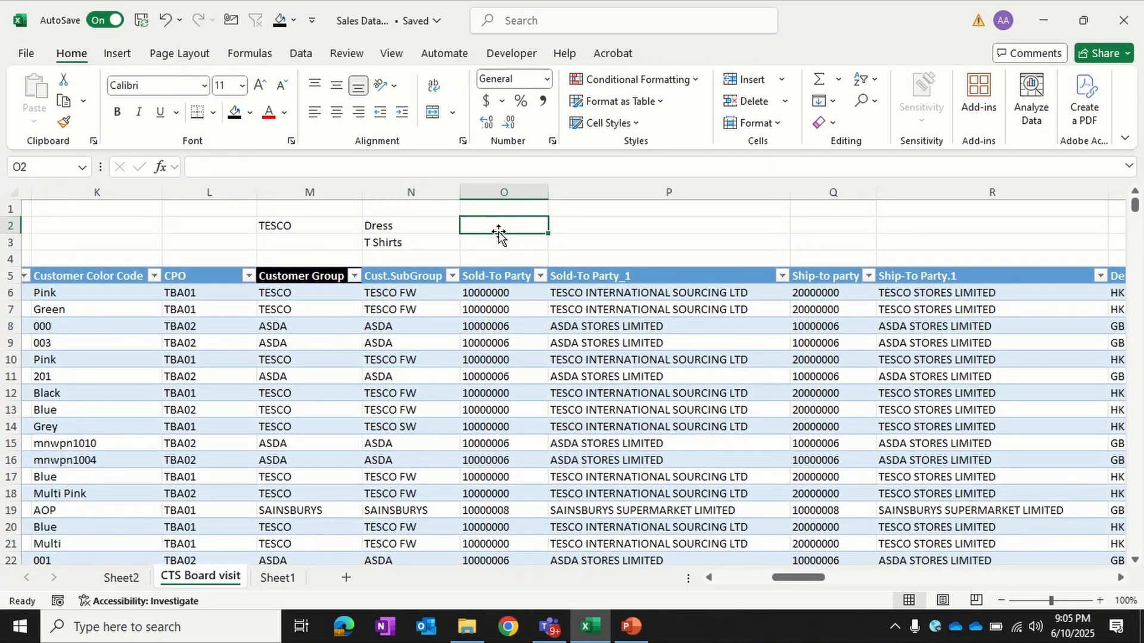
text(=)
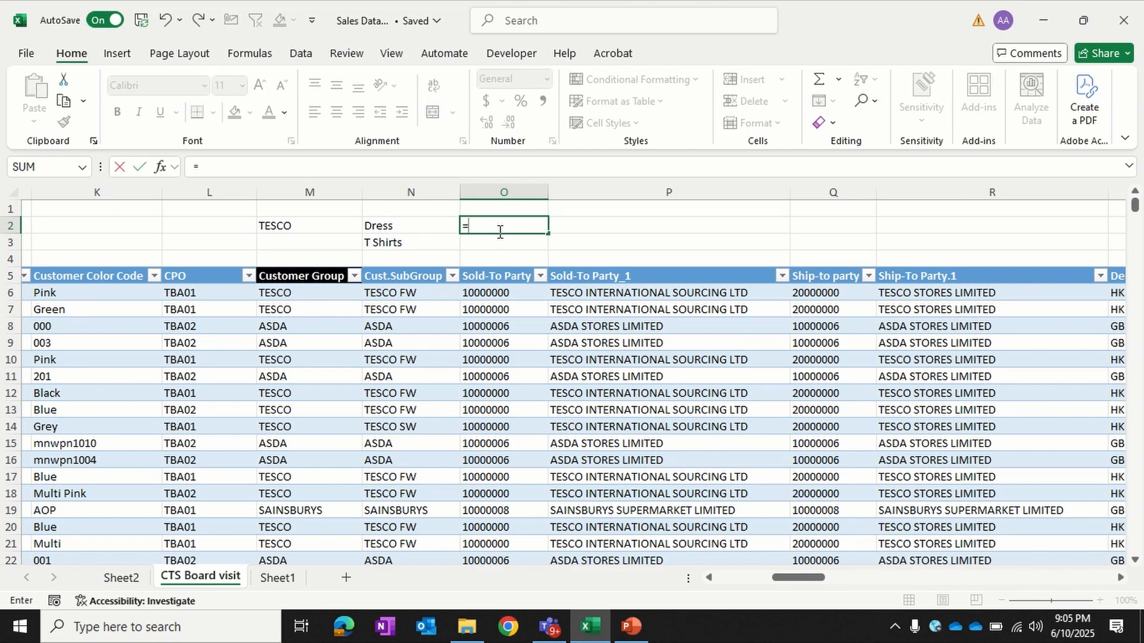
text(sum)
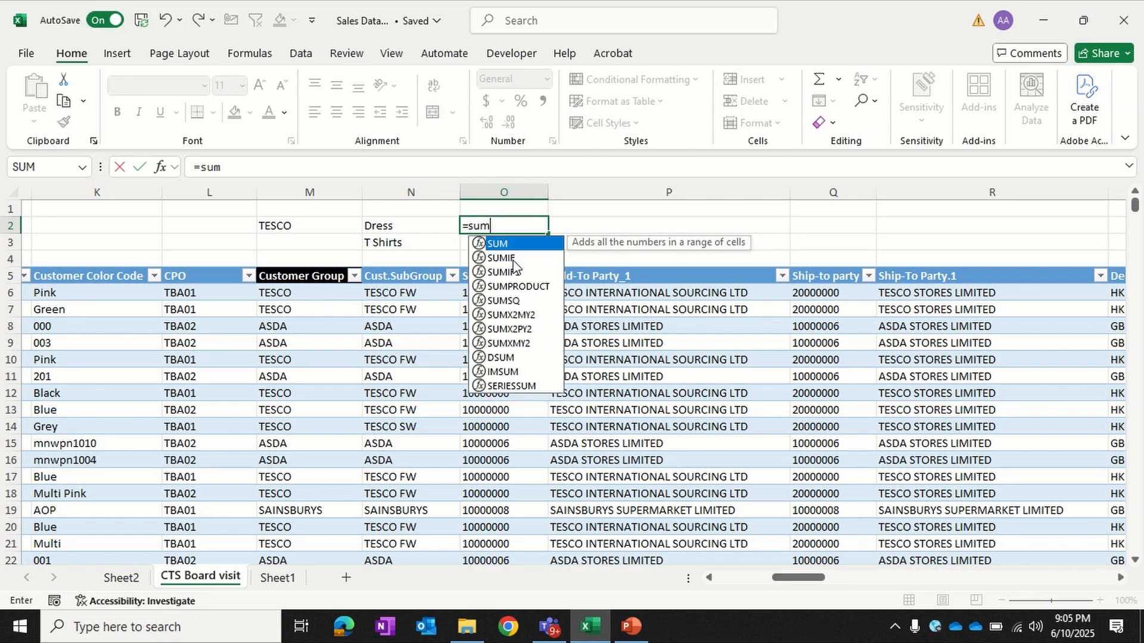
double_click(512, 259)
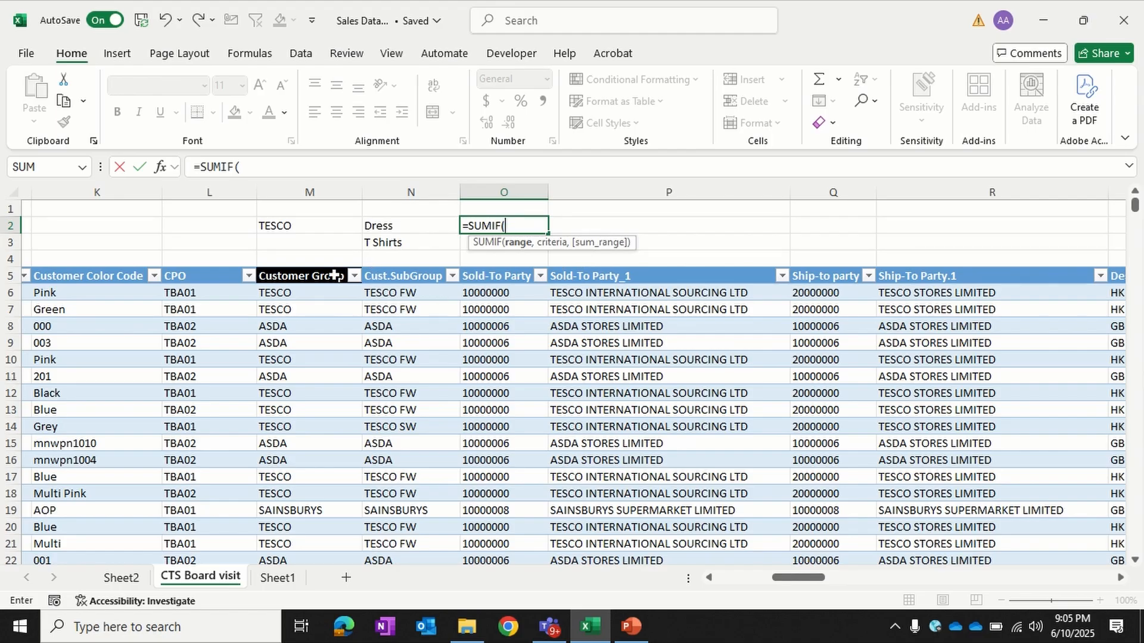
drag(332, 277, 333, 494)
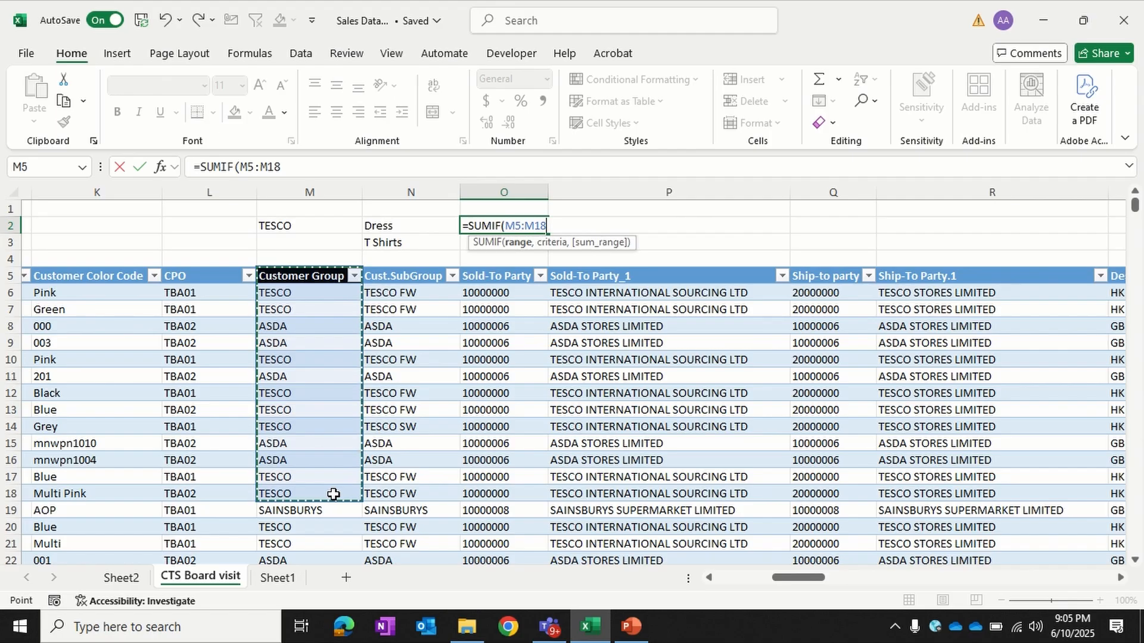
key(ctrl+shift+Down)
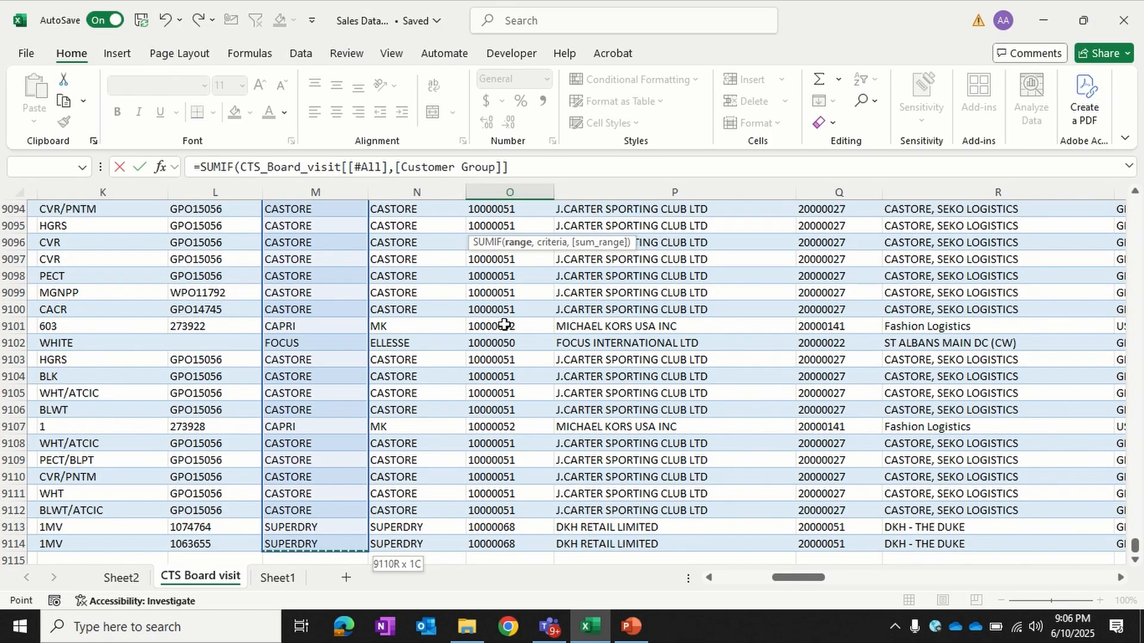
click(531, 170)
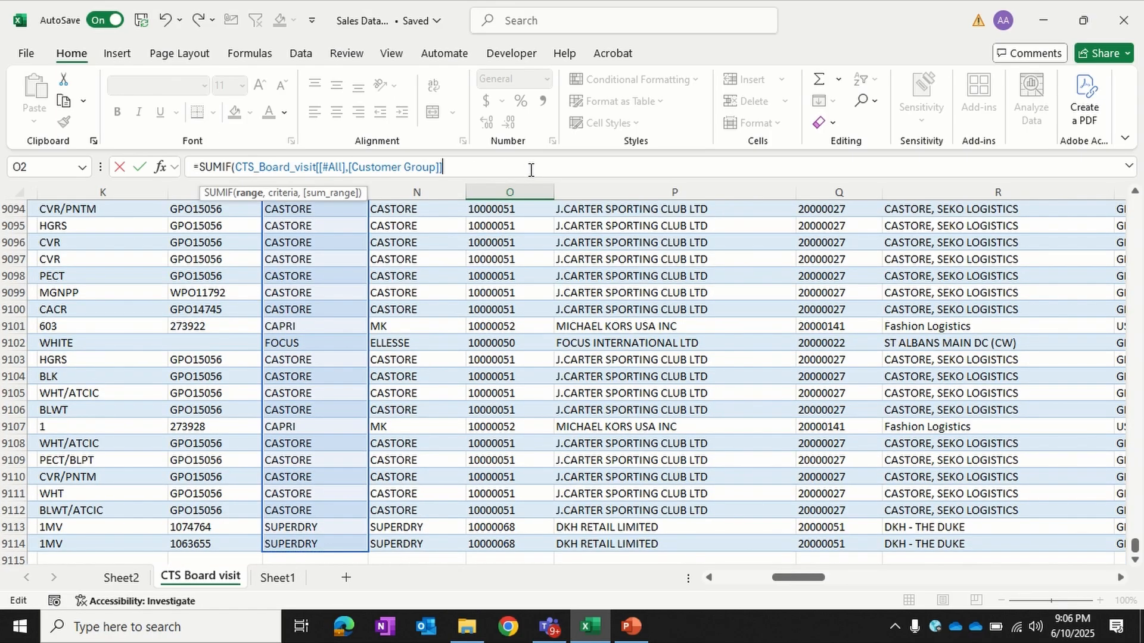
Step: Set the SUMIF criteria to cell M2, which holds TESCO
text(,)
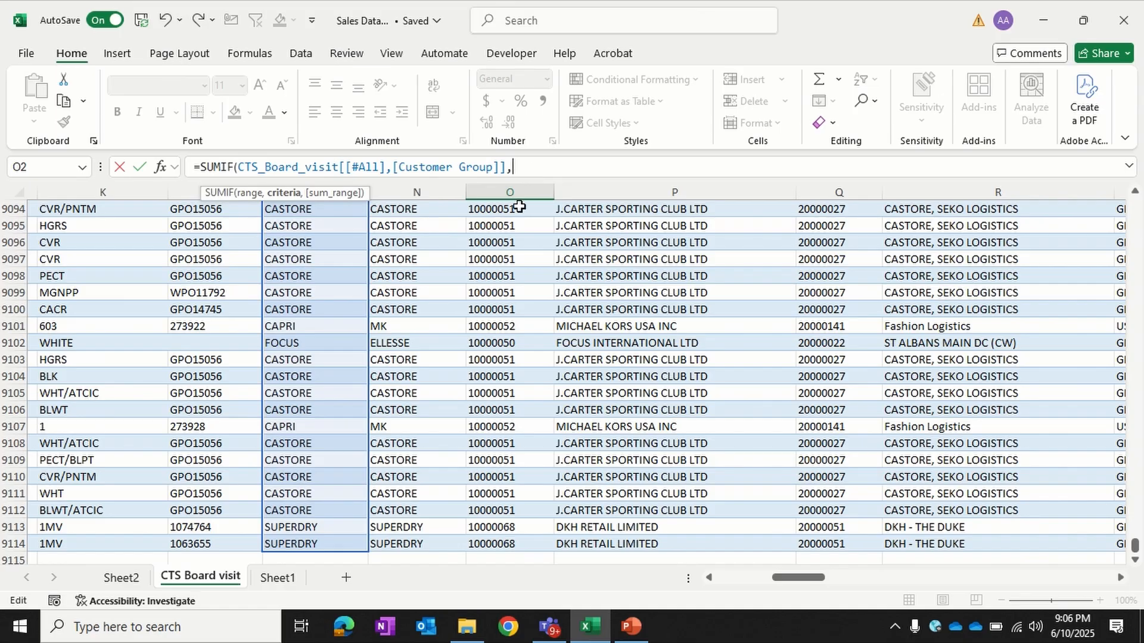
scroll(468, 300, up, 11)
scroll(468, 299, up, 20)
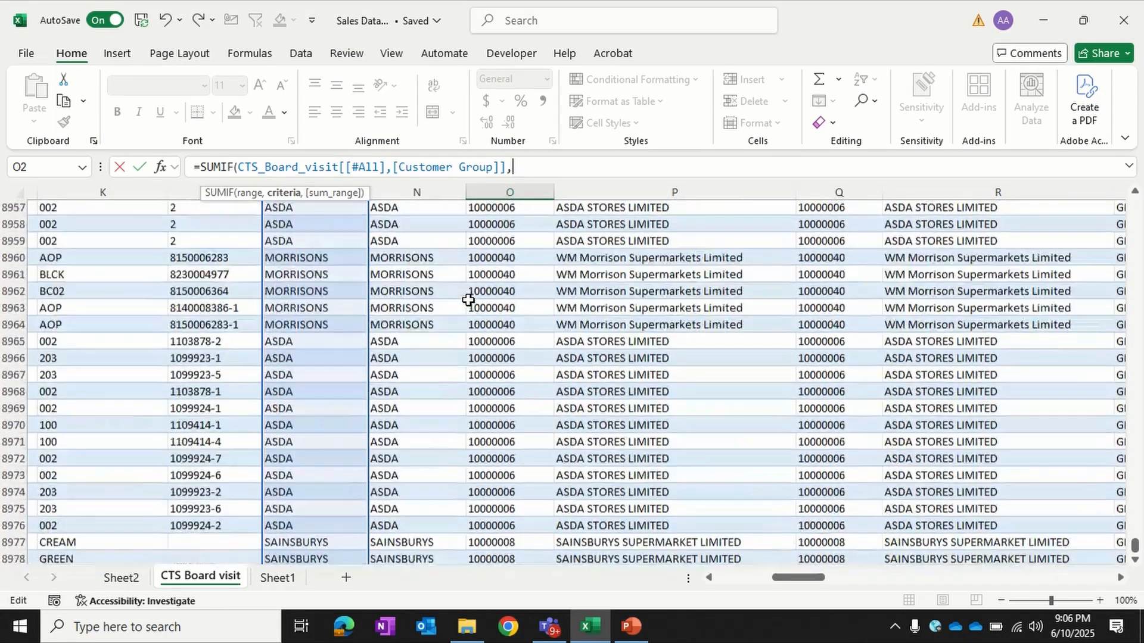
scroll(468, 300, up, 20)
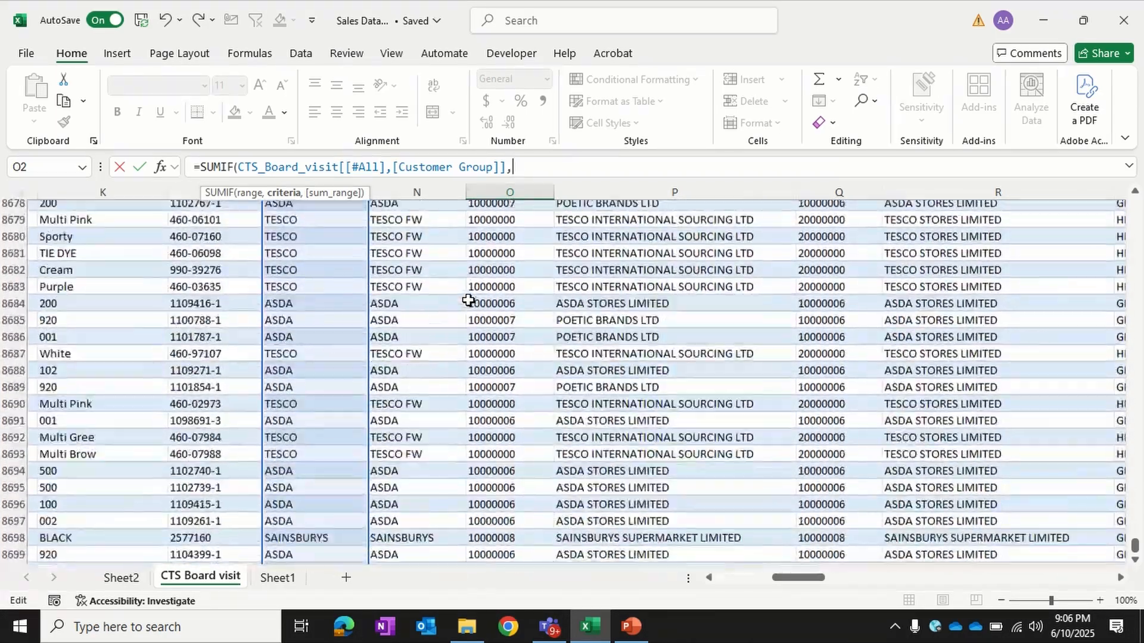
scroll(469, 299, up, 20)
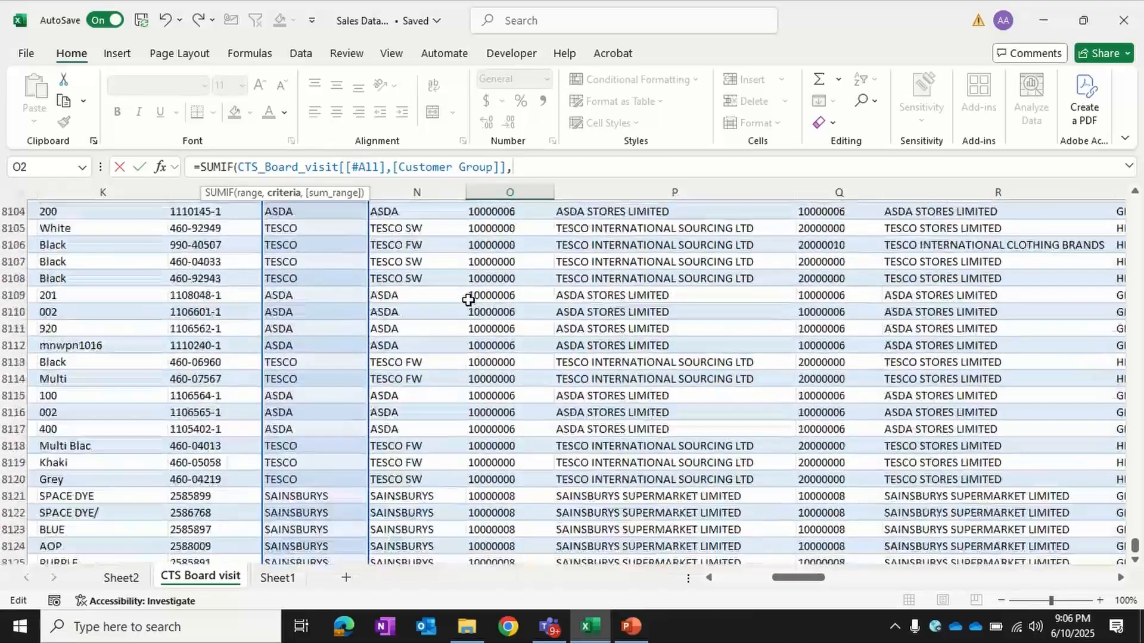
scroll(468, 300, up, 13)
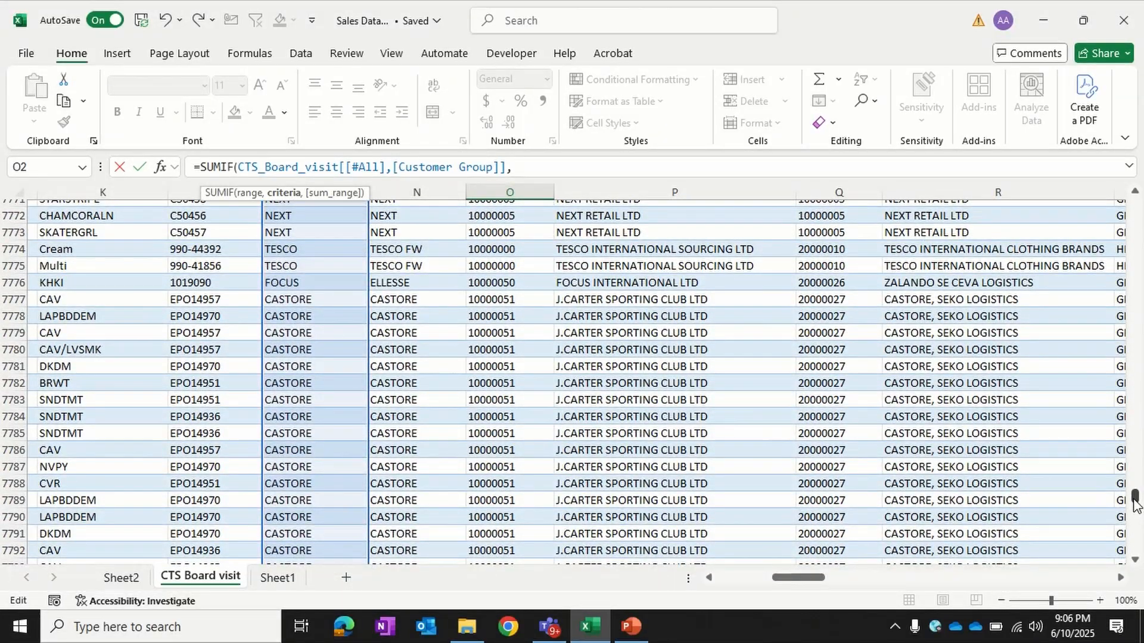
drag(1135, 503, 1135, 206)
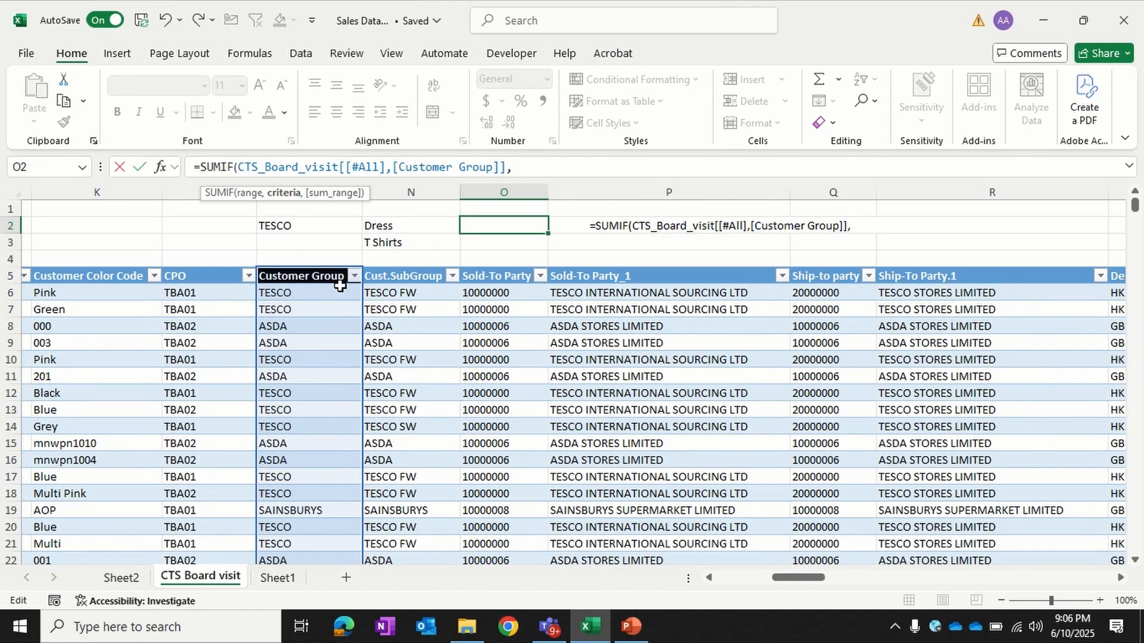
click(314, 227)
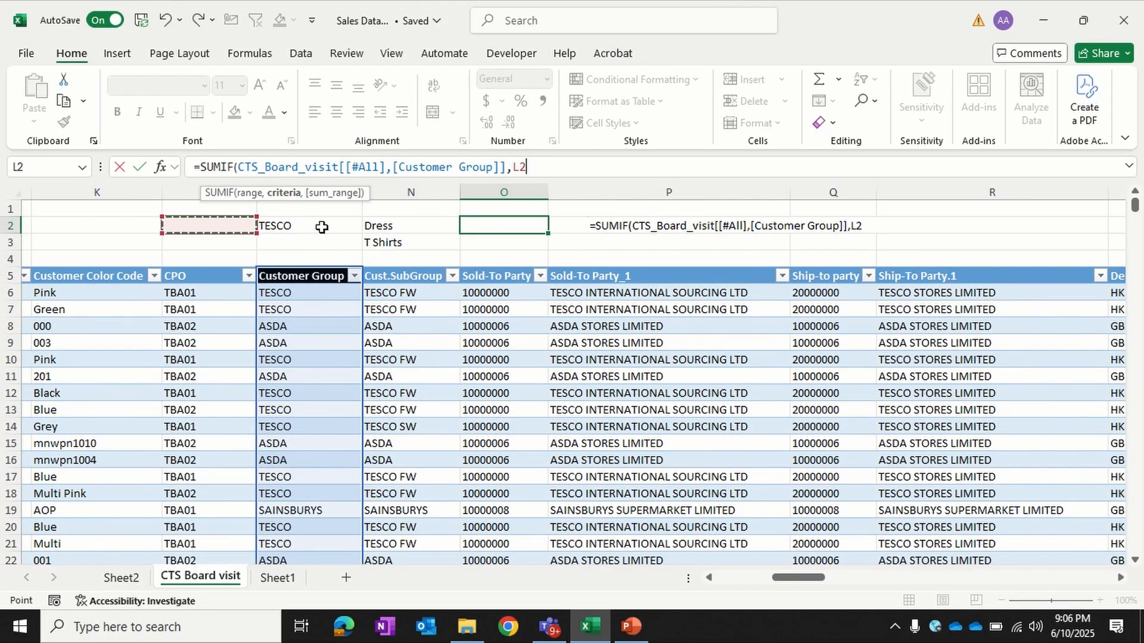
click(322, 227)
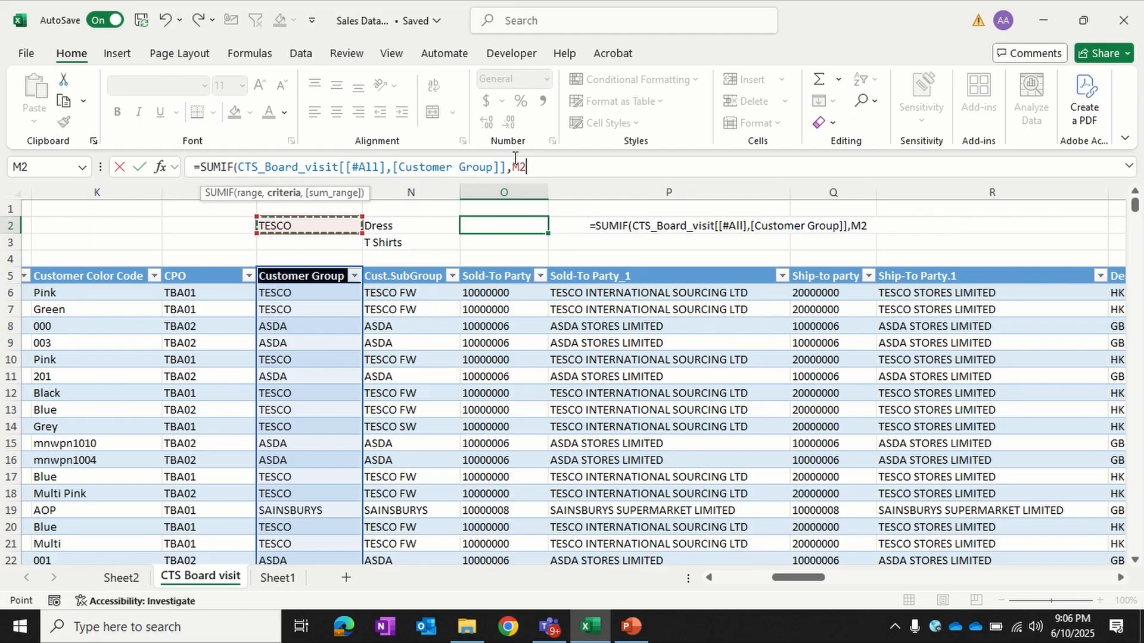
Step: Add the entire Sales Order Qty column, including its header, as the sum range and complete the SUMIF formula
text(,)
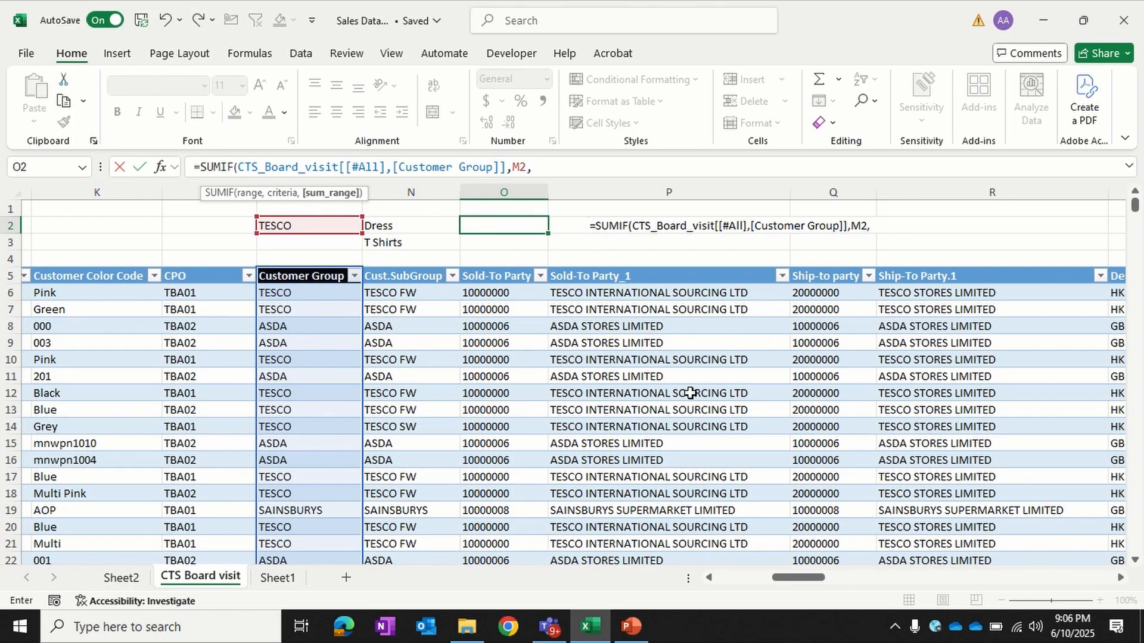
scroll(690, 393, right, 4)
scroll(690, 393, right, 6)
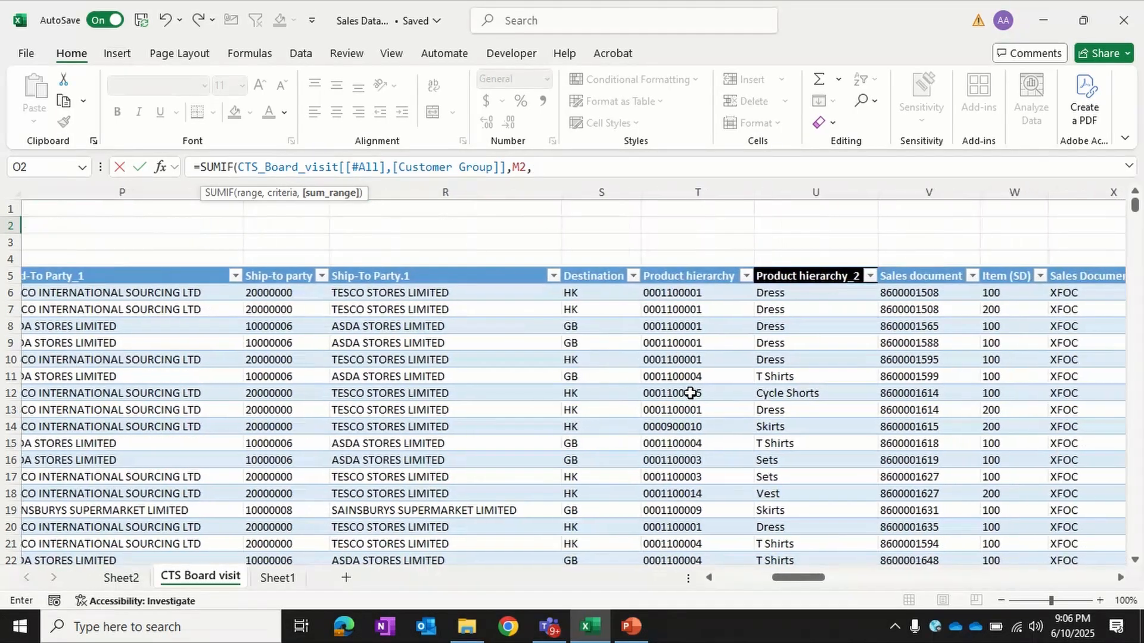
scroll(690, 393, right, 3)
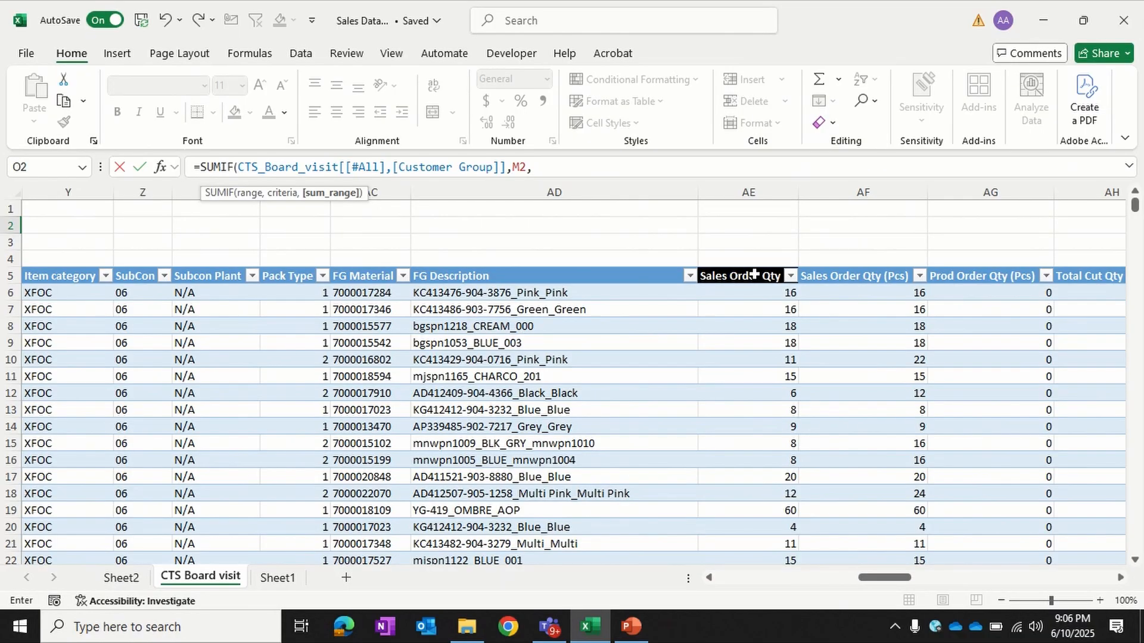
click(754, 275)
key(ctrl+shift+Down)
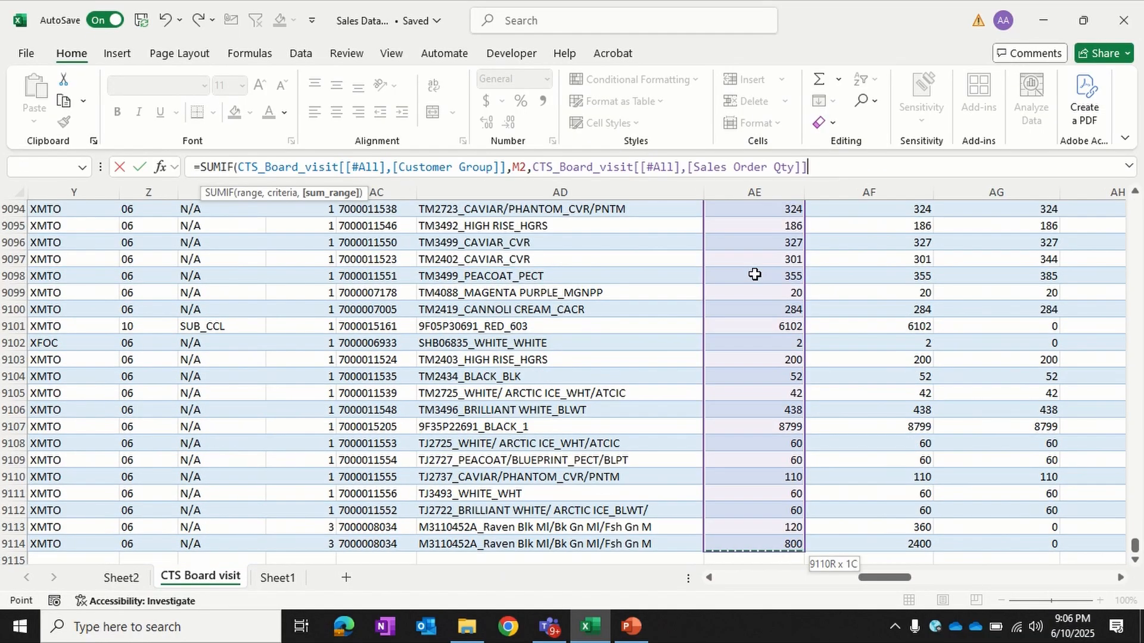
click(826, 161)
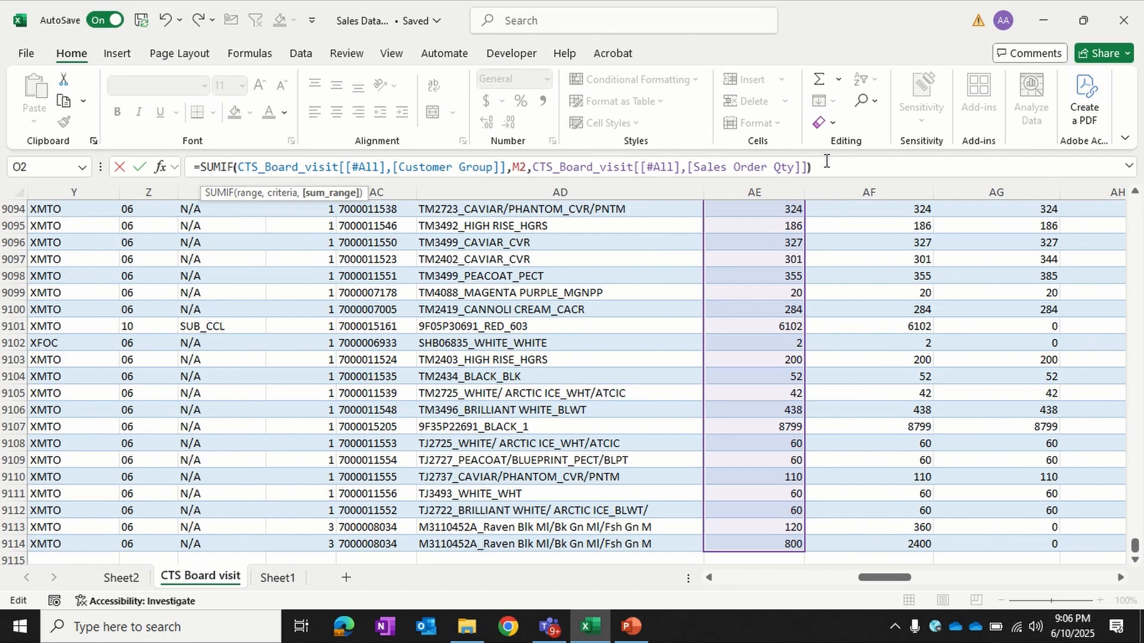
key(Return)
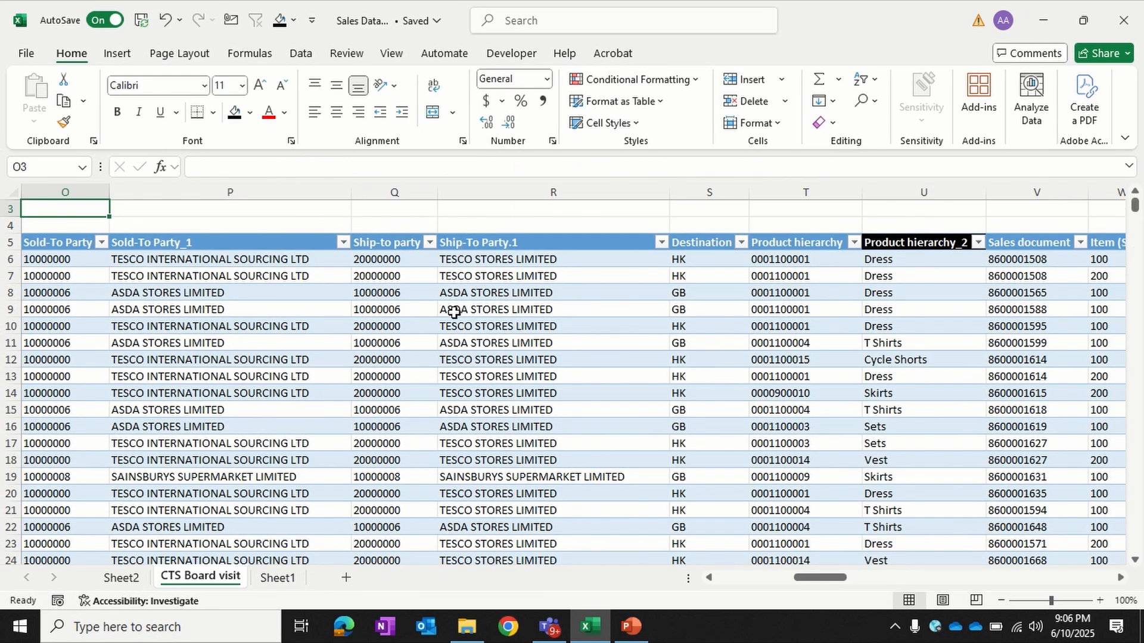
Step: Format the SUMIF total in cell O2 with a thousands separator and no decimal places
scroll(454, 312, left, 5)
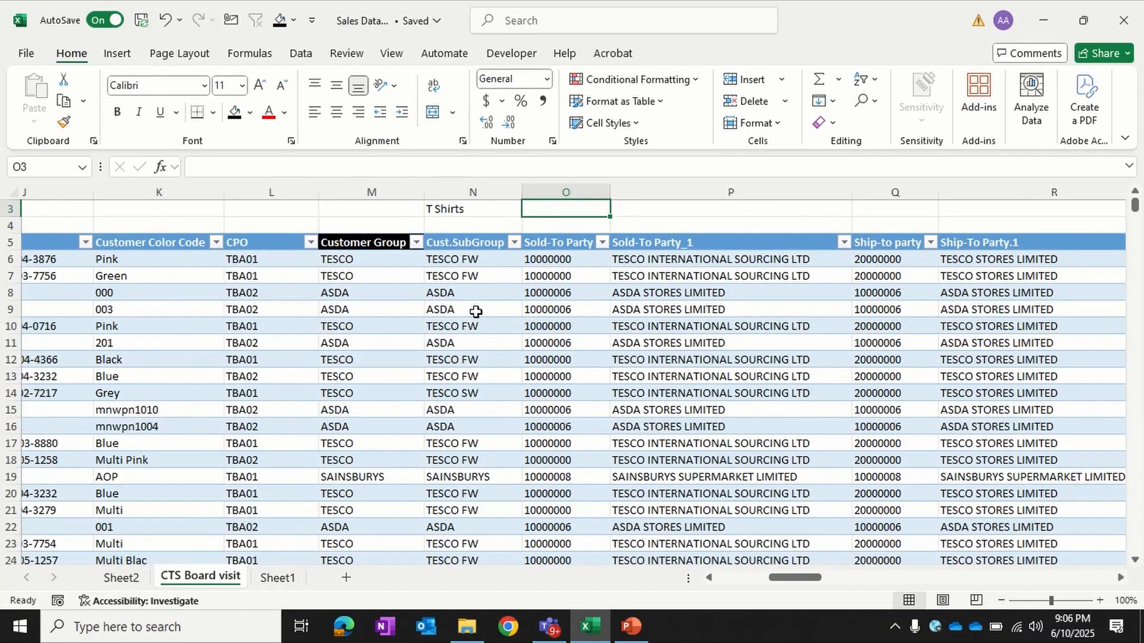
scroll(474, 309, left, 3)
scroll(473, 310, up, 1)
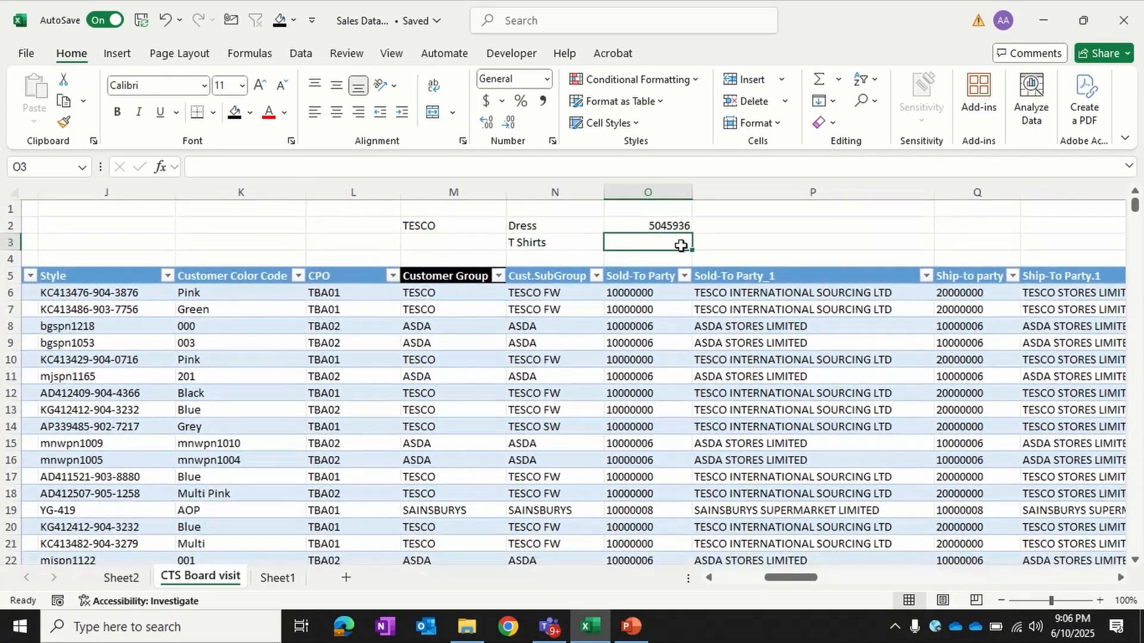
click(681, 226)
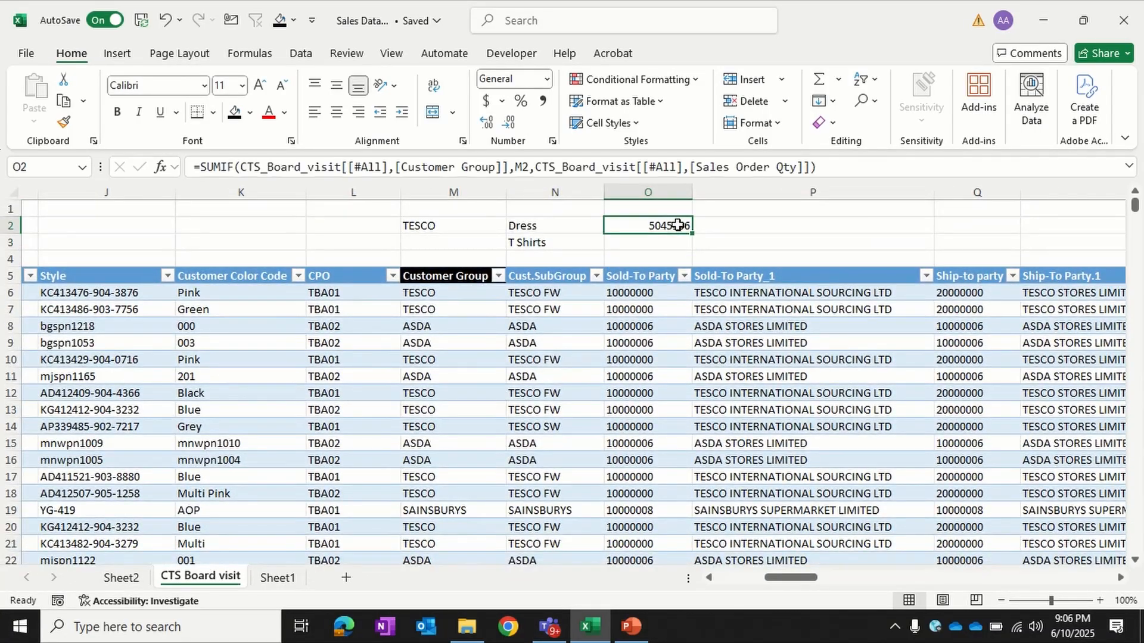
click(543, 101)
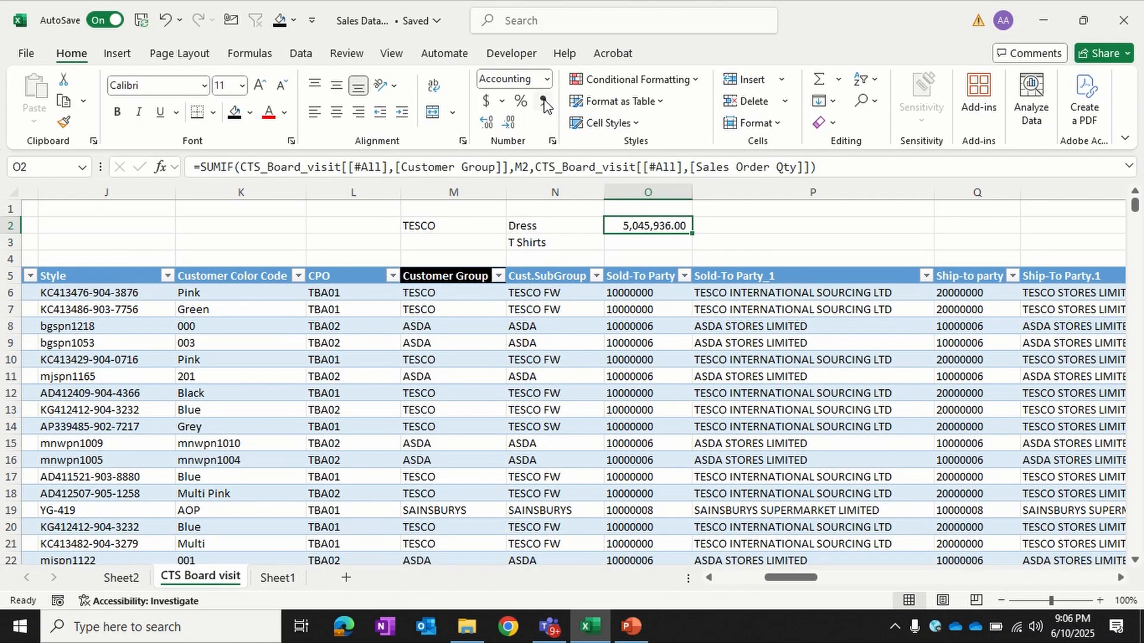
double_click(515, 125)
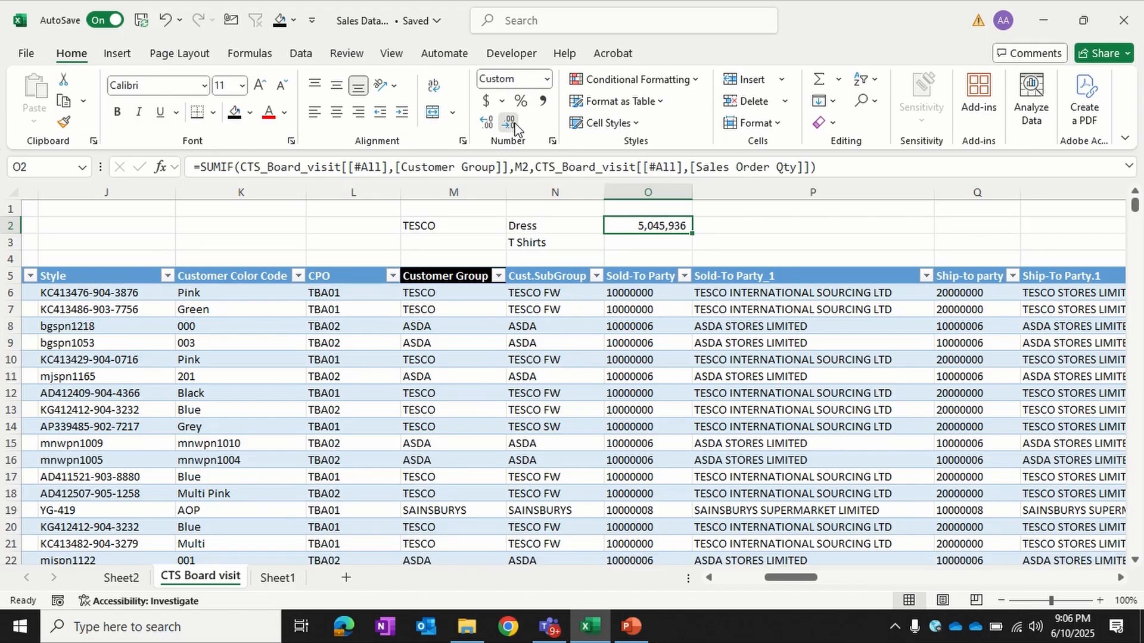
click(764, 252)
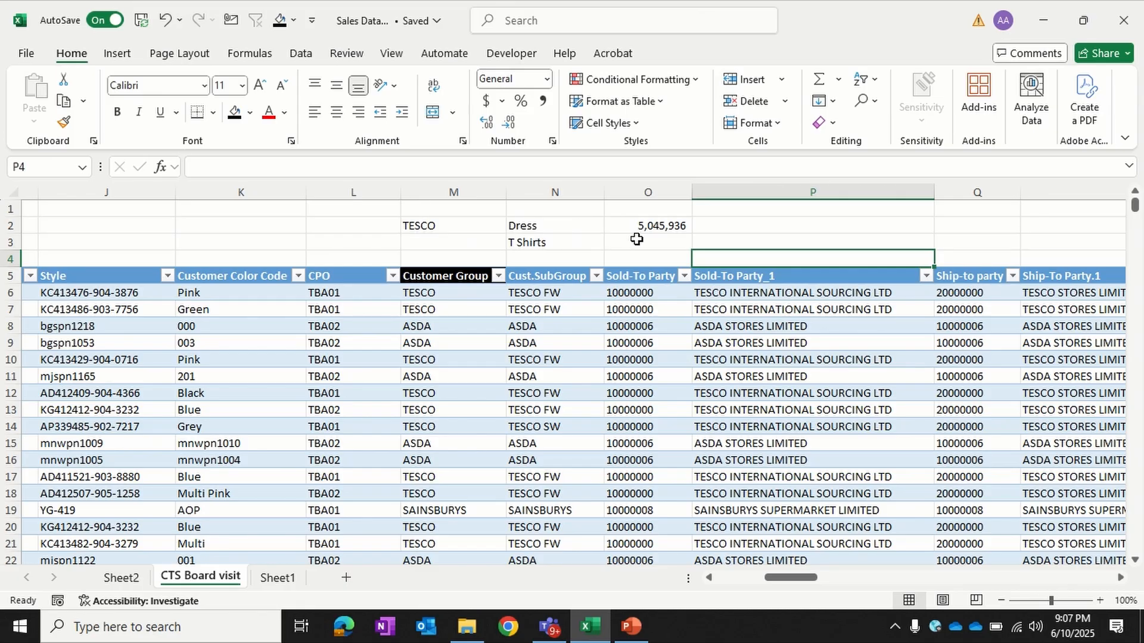
Step: Start a SUMIFS formula in cell P2 with the table's entire Sales Order Qty column, including its header, as the sum range
scroll(637, 239, right, 2)
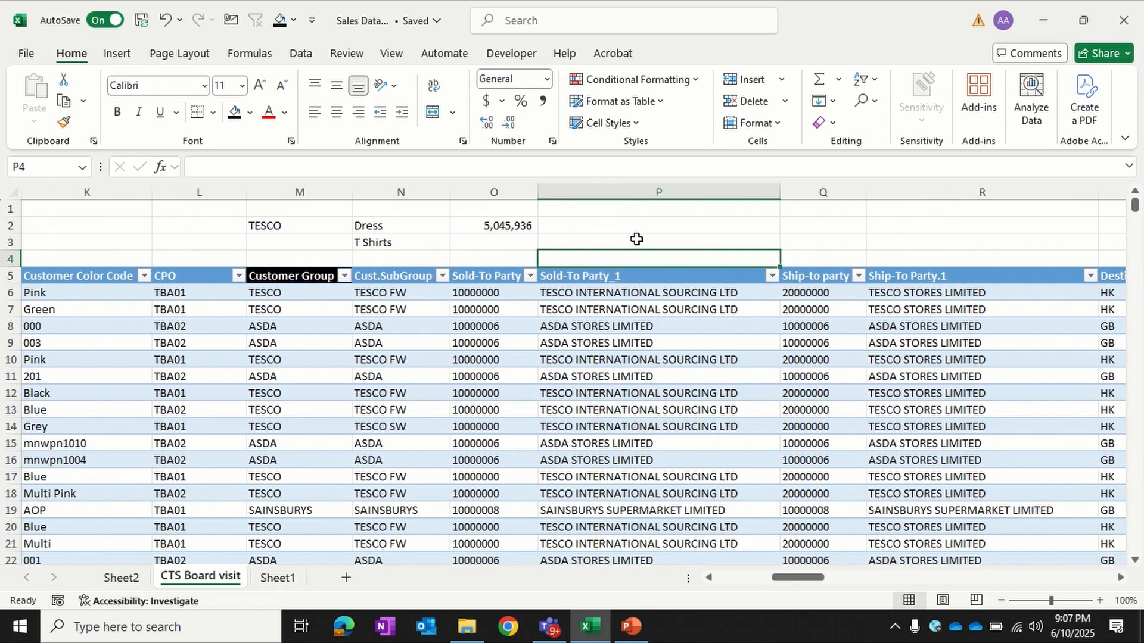
click(589, 228)
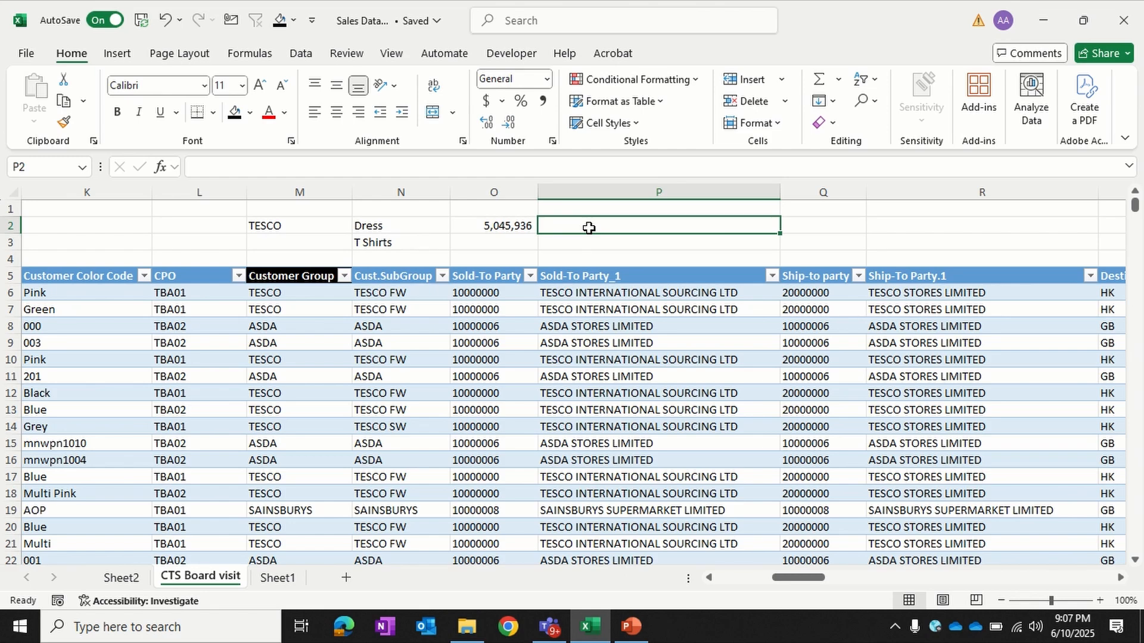
text(=)
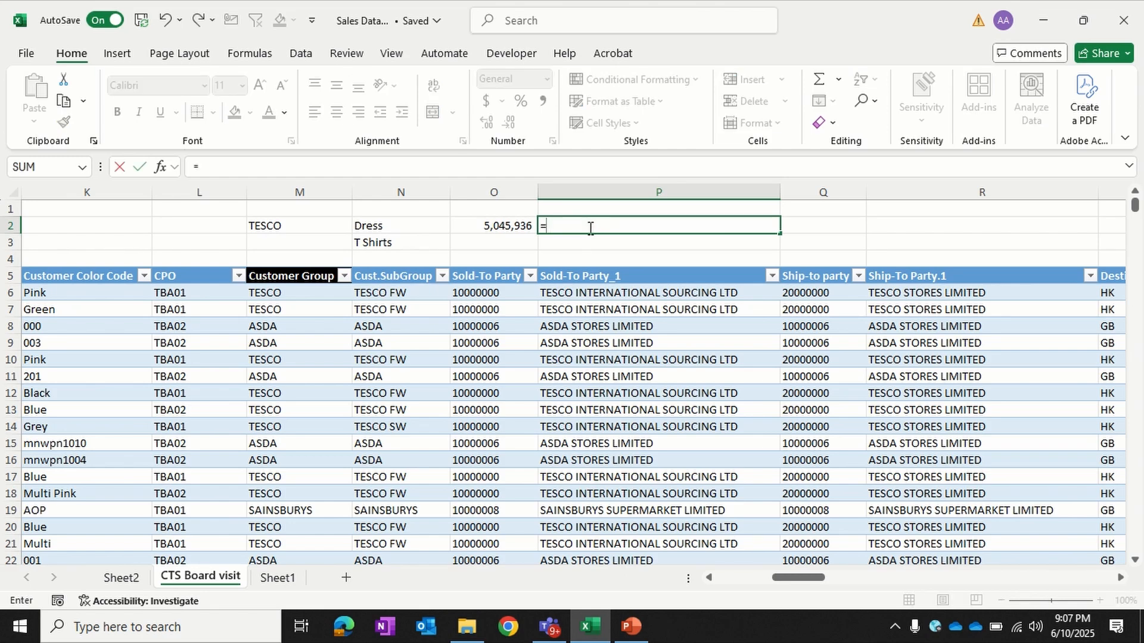
text(sum)
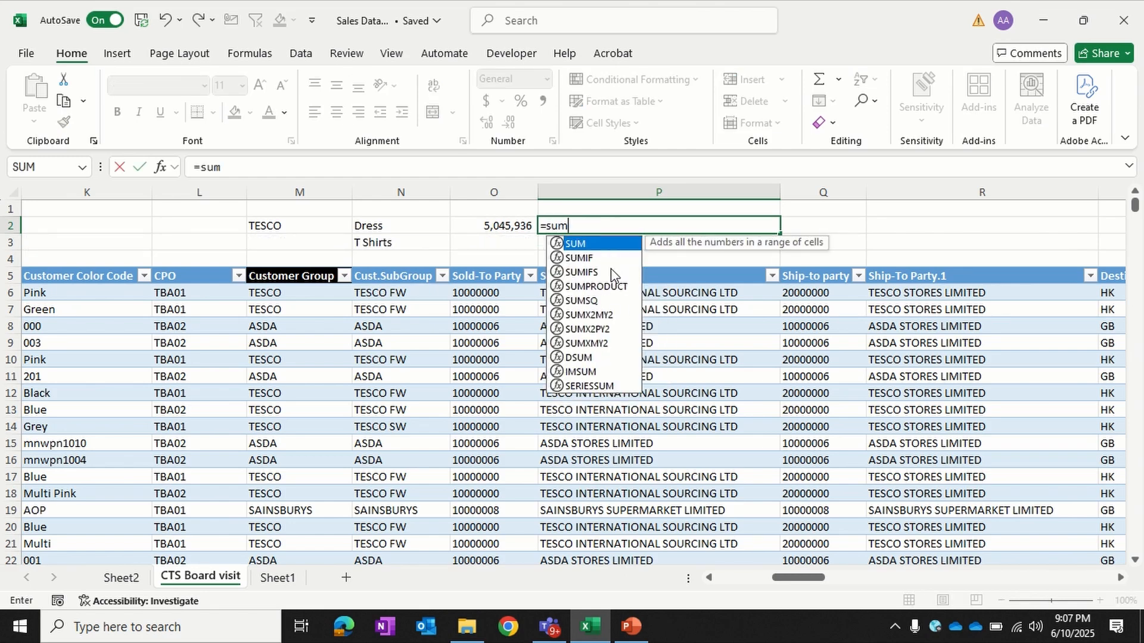
double_click(610, 271)
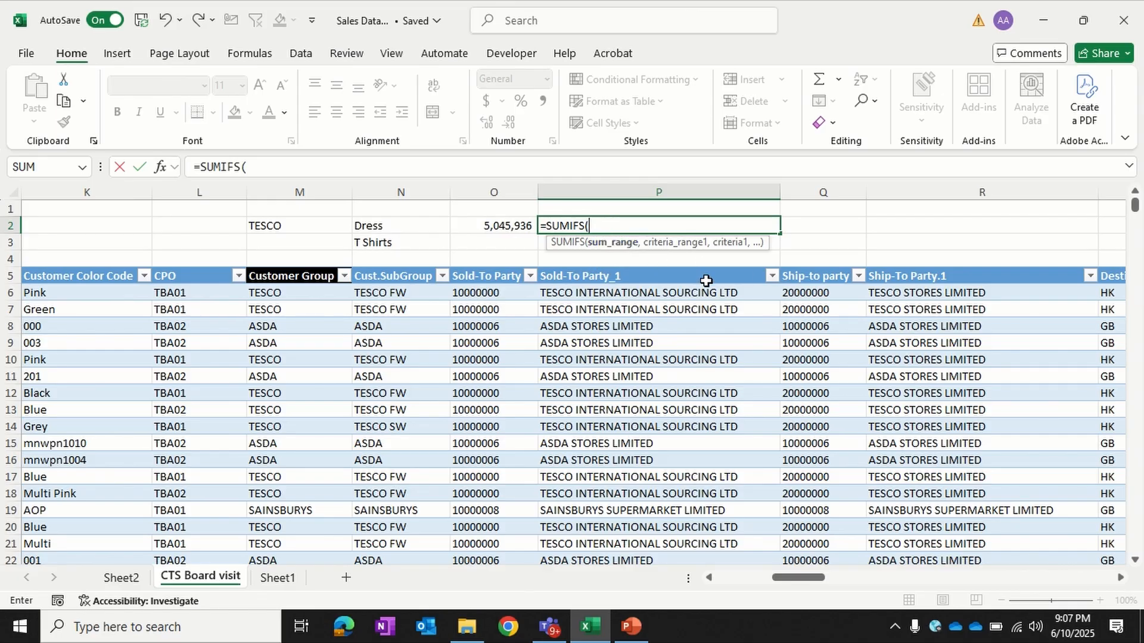
scroll(706, 281, right, 8)
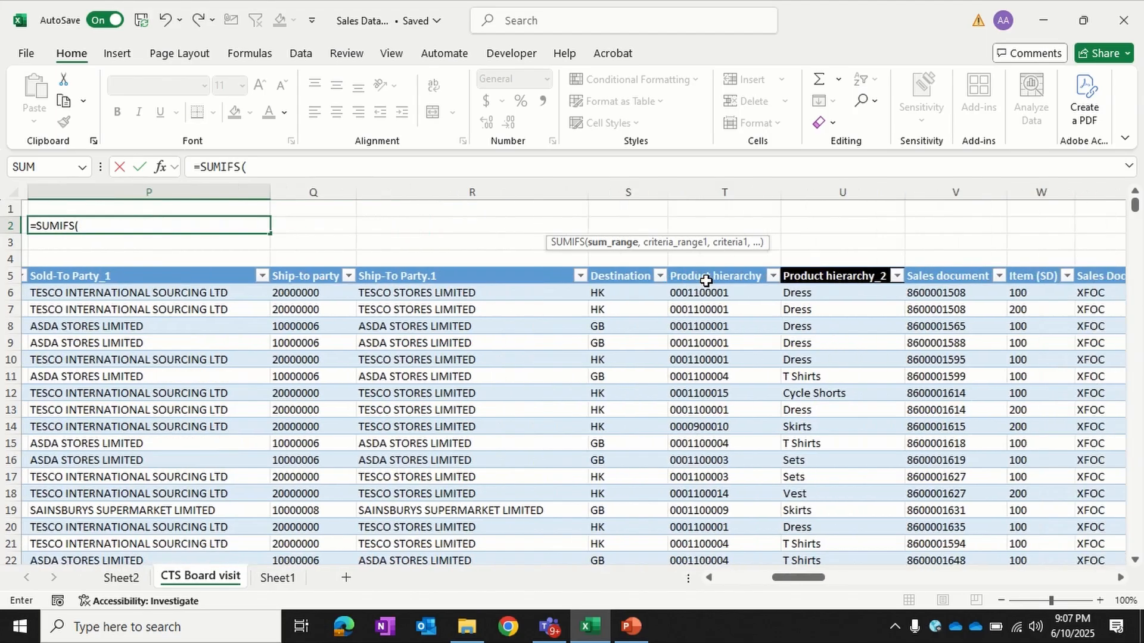
scroll(706, 281, right, 6)
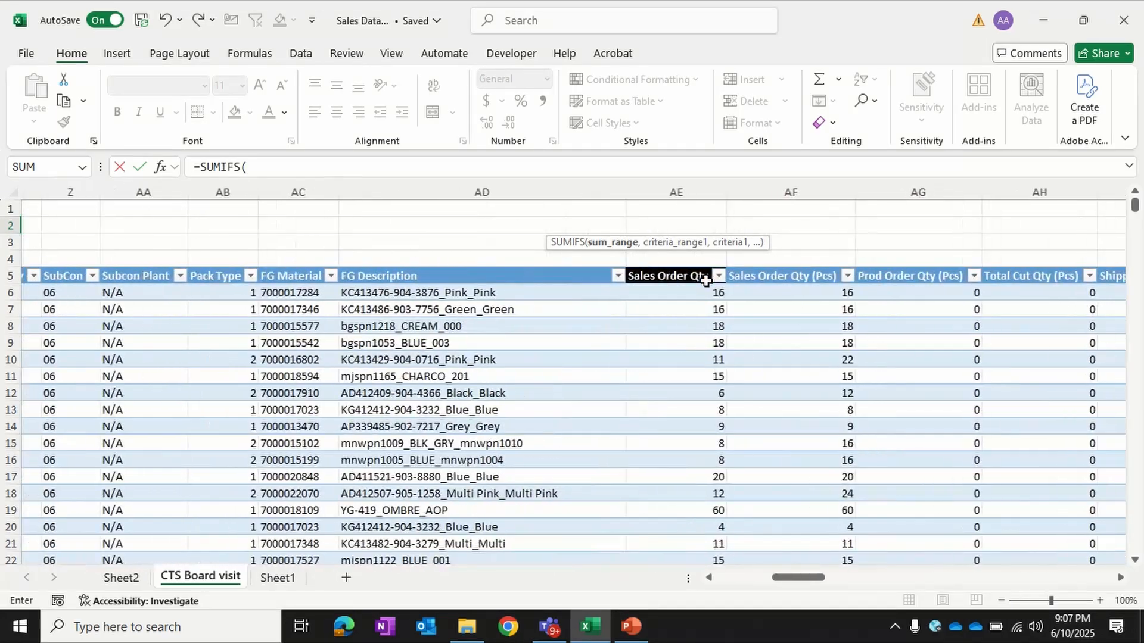
click(674, 278)
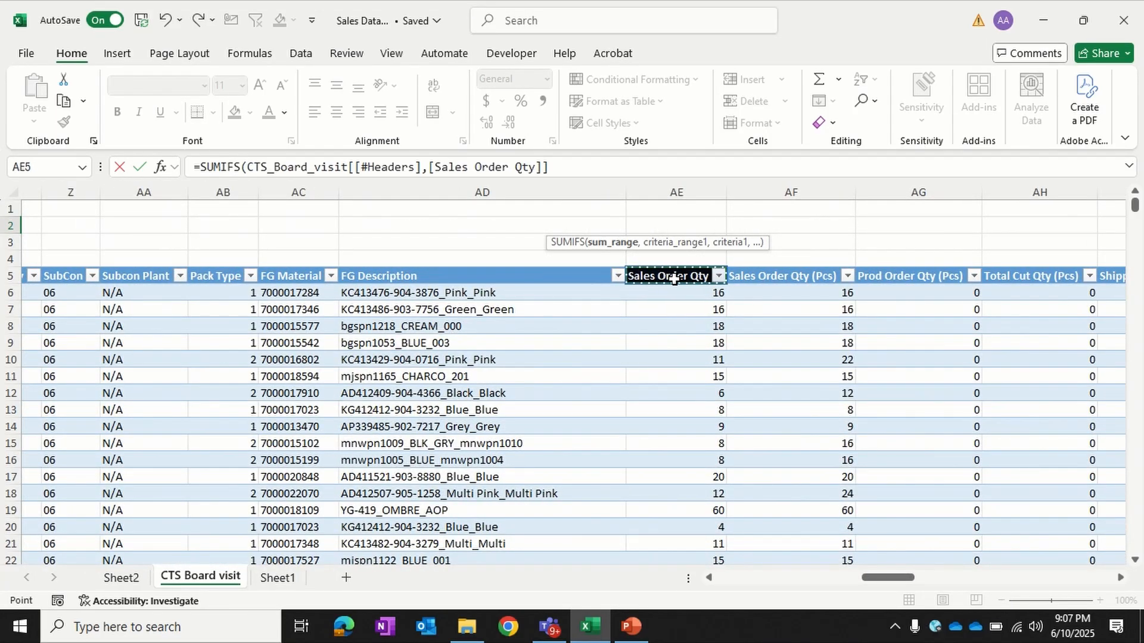
key(ctrl+shift+Down)
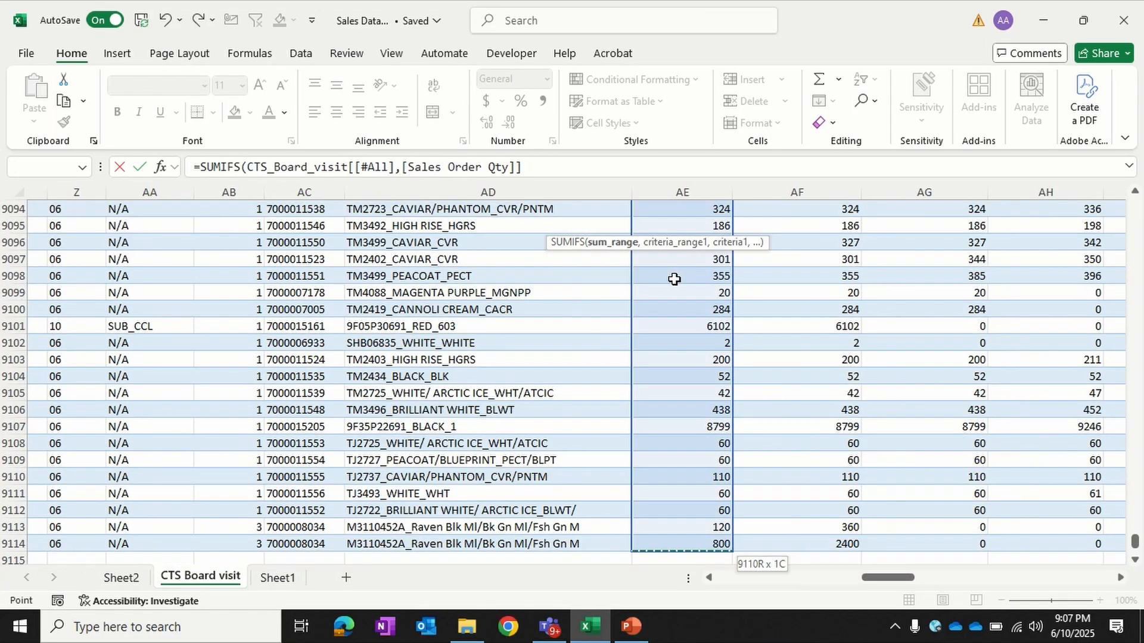
click(547, 159)
text(,)
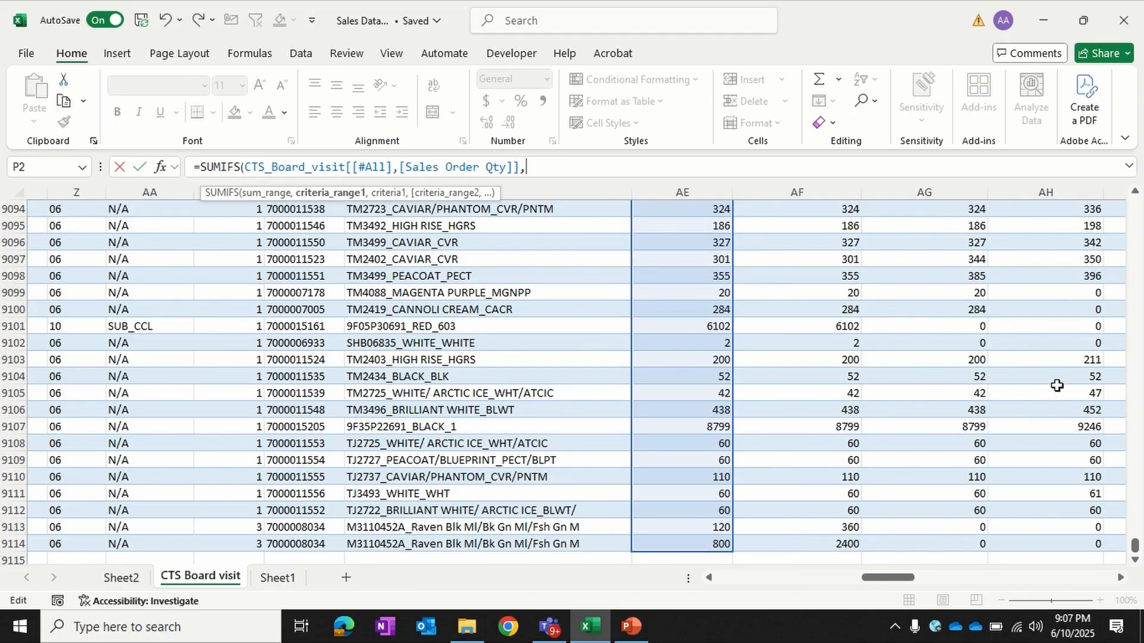
Step: Add the entire Customer Group column, including its header, as the first criteria range of the SUMIFS formula
drag(1136, 551, 1135, 199)
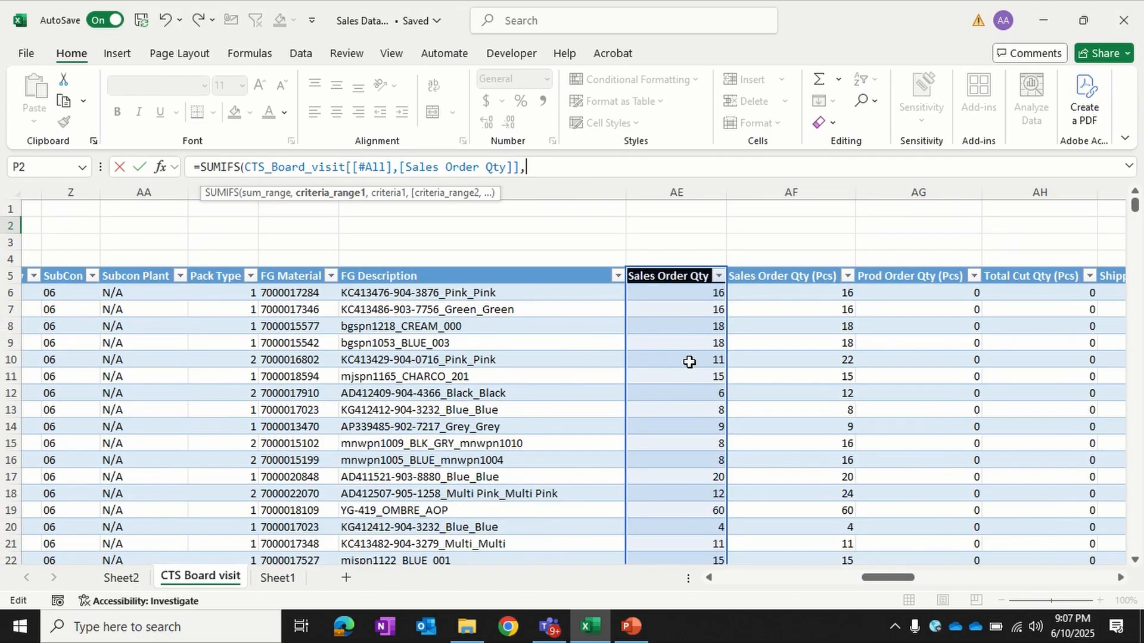
scroll(689, 361, left, 3)
scroll(690, 362, left, 5)
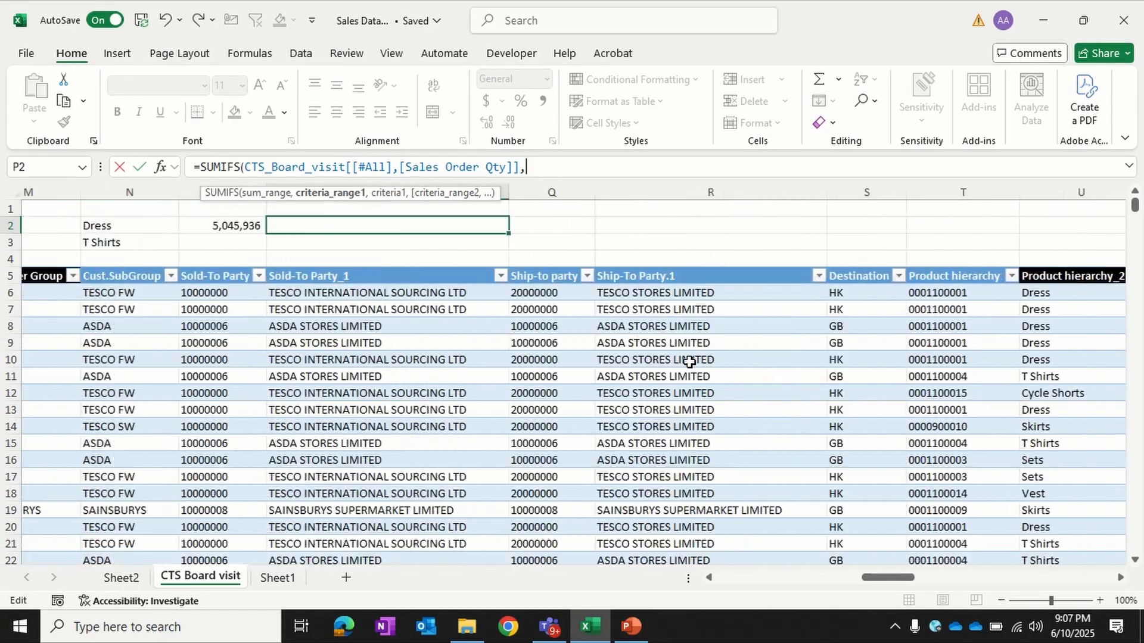
scroll(690, 362, left, 1)
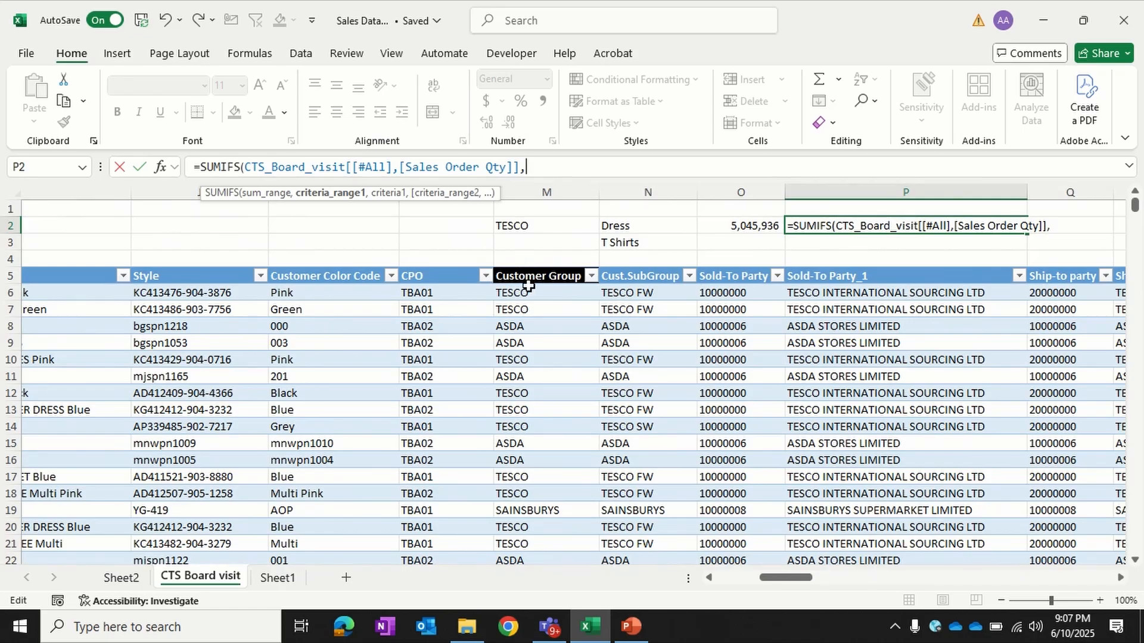
click(536, 278)
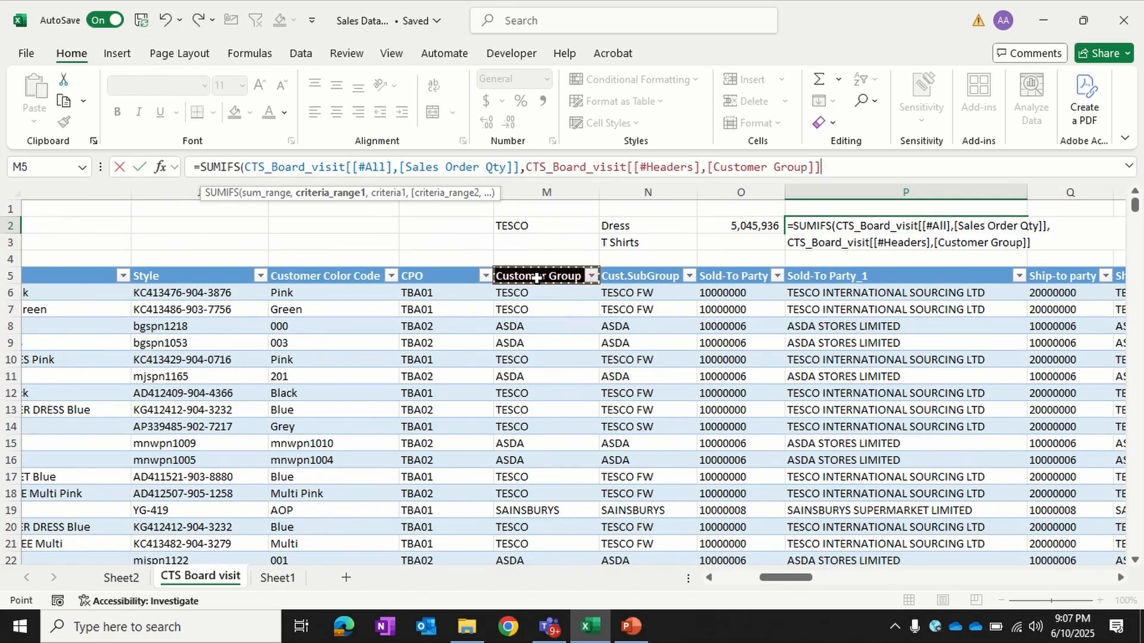
key(ctrl+shift+Down)
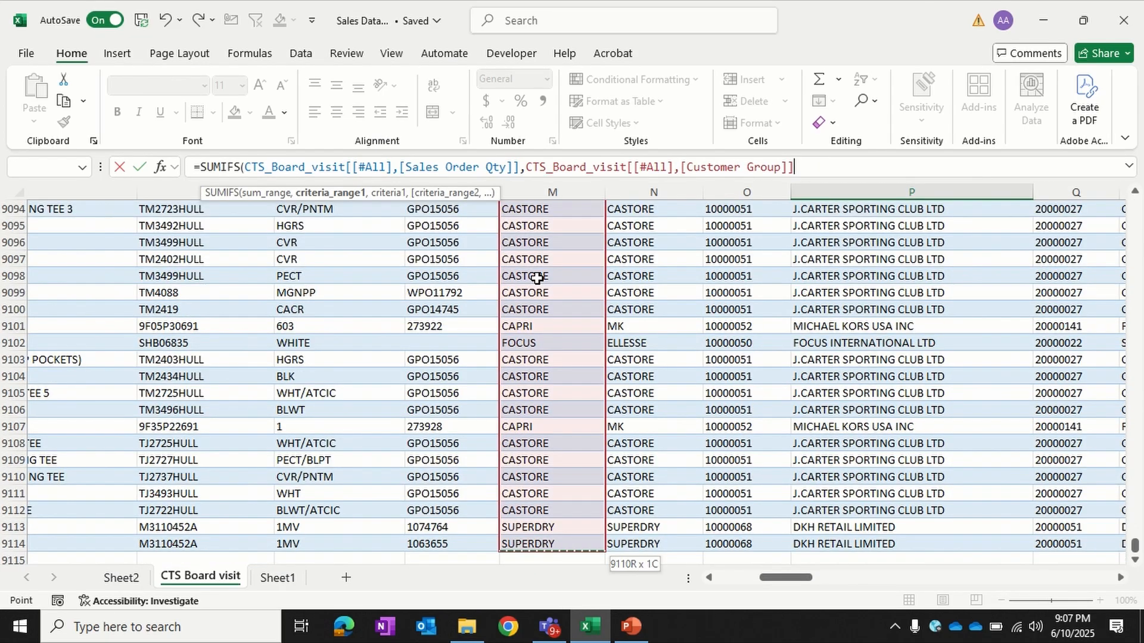
click(804, 163)
text(,)
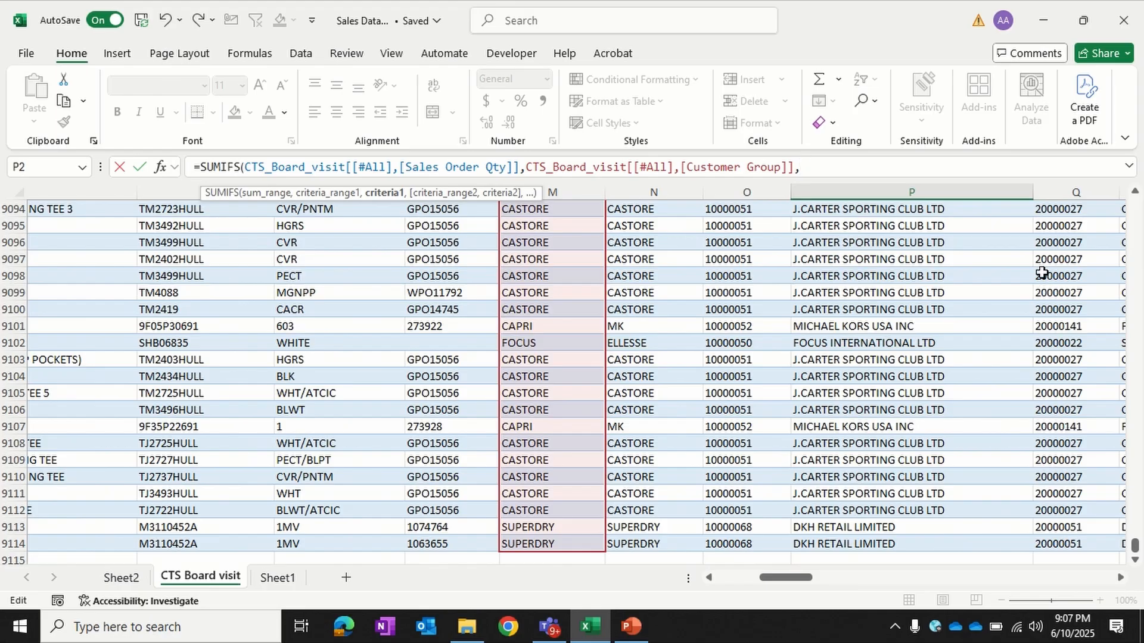
Step: Set the first SUMIFS criteria to cell M2, which holds TESCO
drag(1137, 548, 1131, 197)
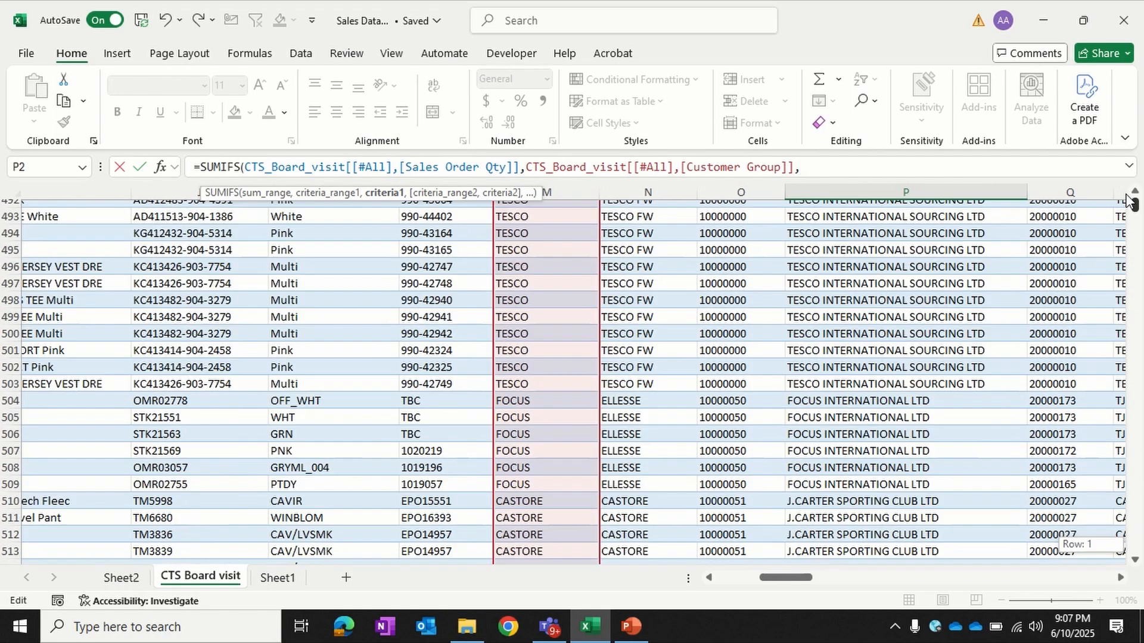
scroll(881, 381, up, 10)
scroll(881, 381, up, 20)
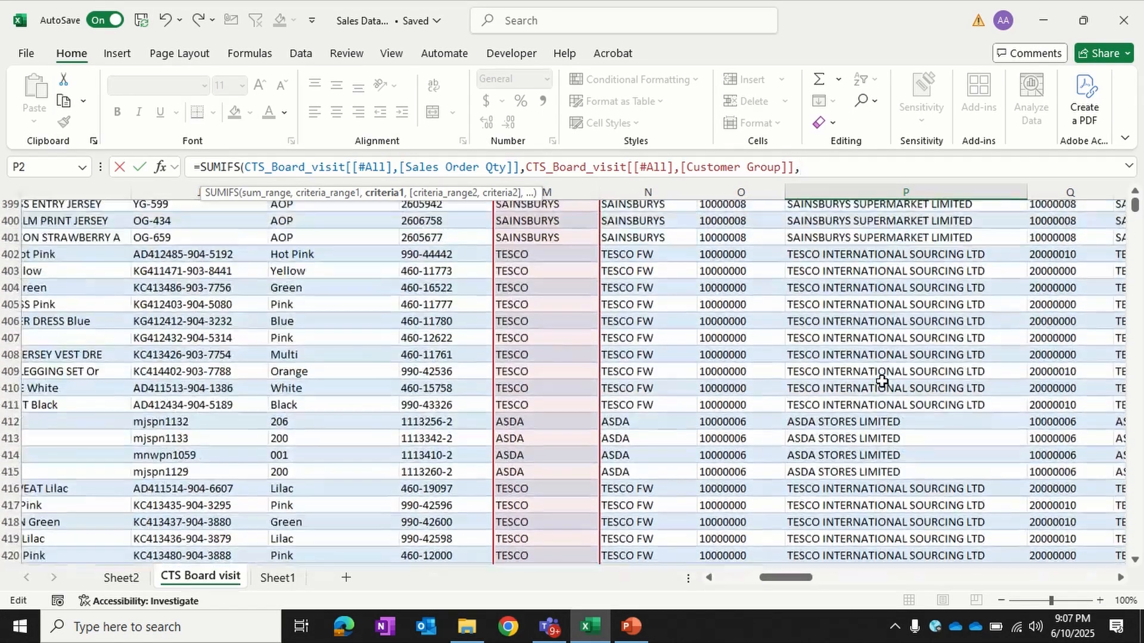
scroll(882, 382, up, 11)
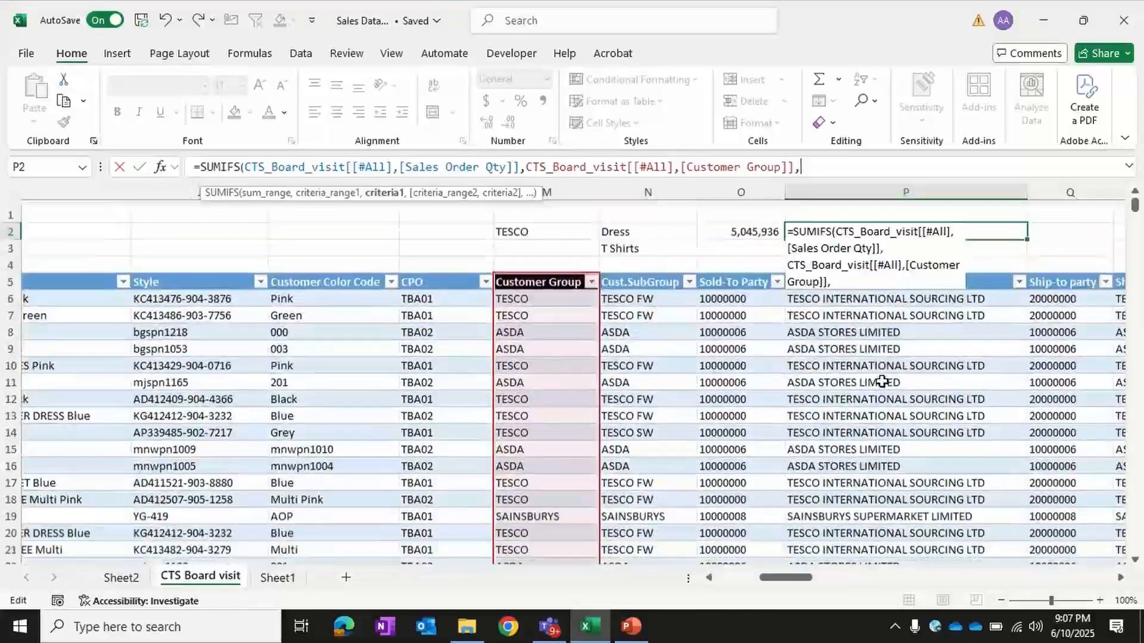
click(552, 226)
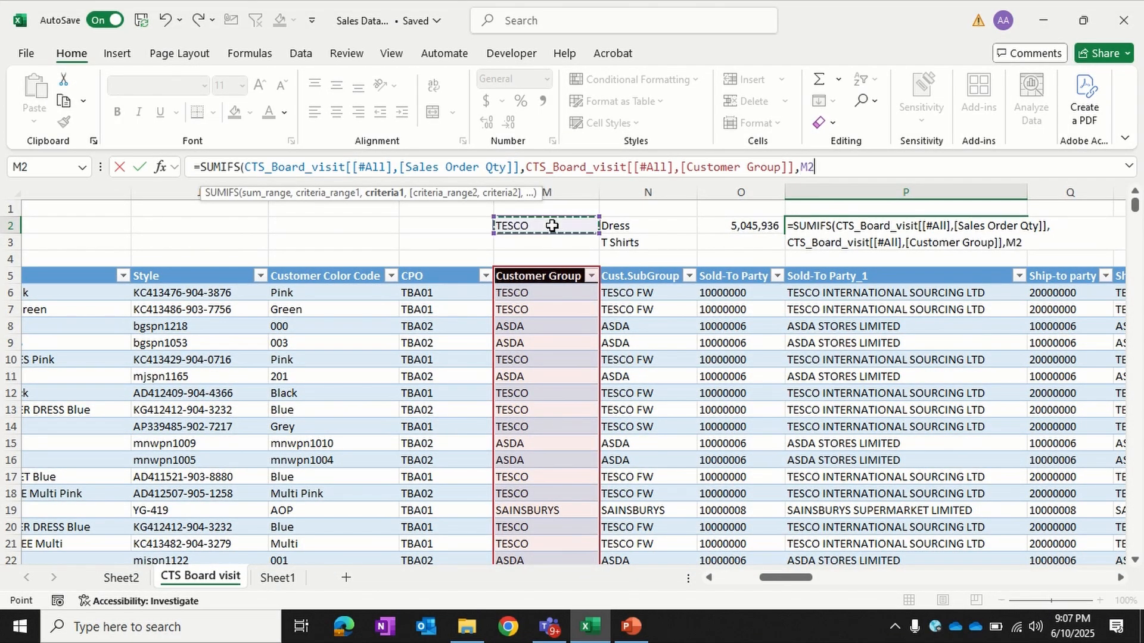
text(,)
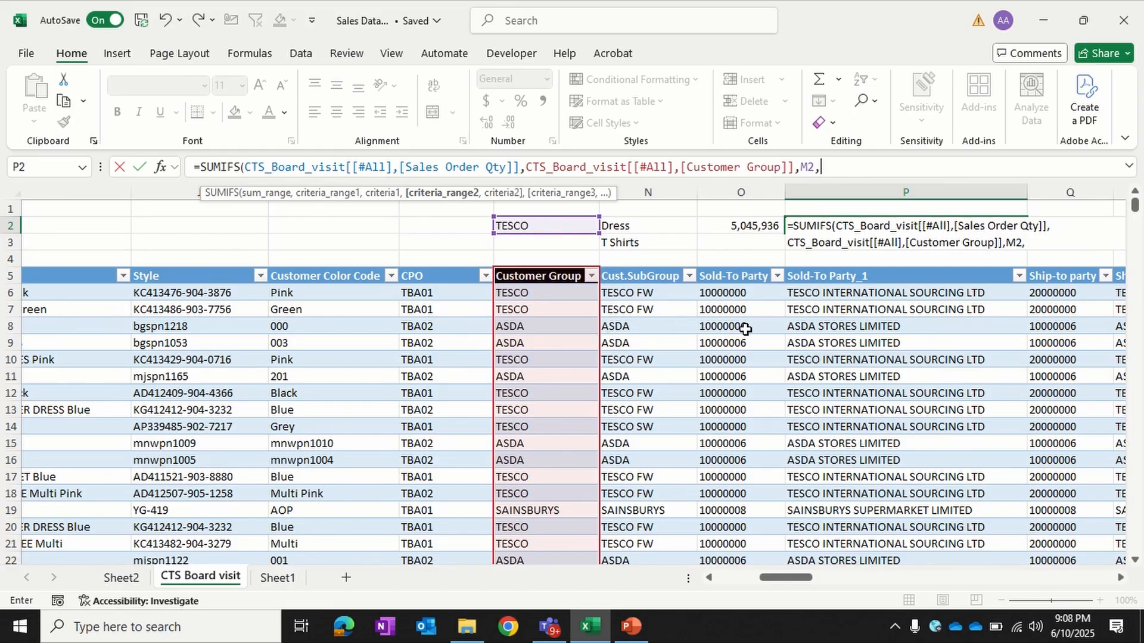
Step: Add the entire Product hierarchy_2 column, including its header, as the second criteria range
scroll(759, 330, right, 4)
scroll(758, 330, right, 2)
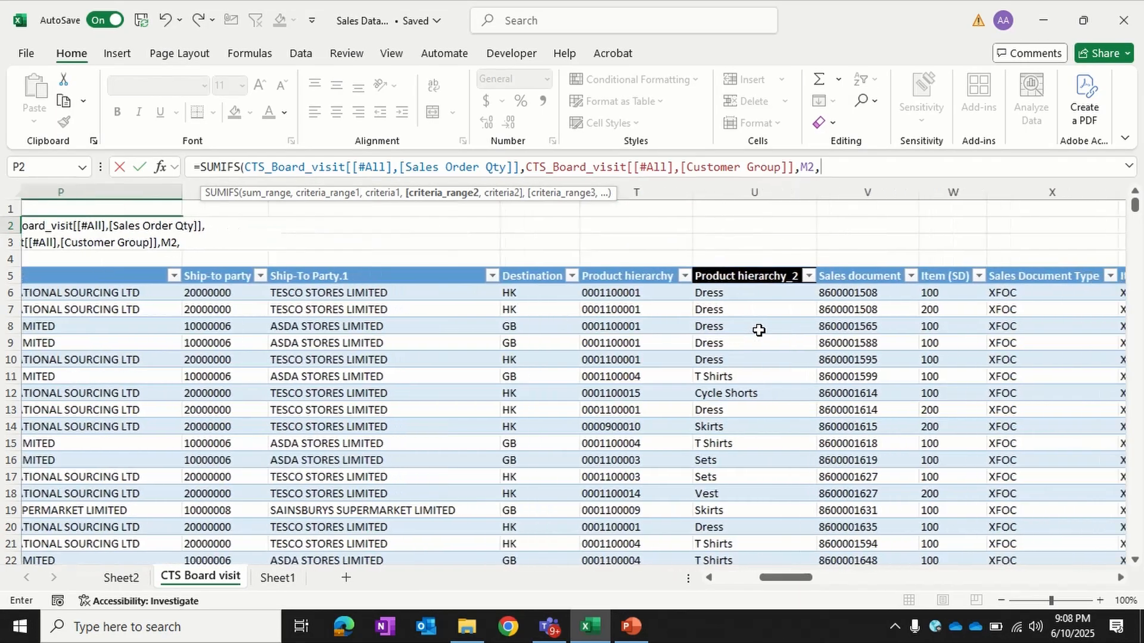
click(816, 276)
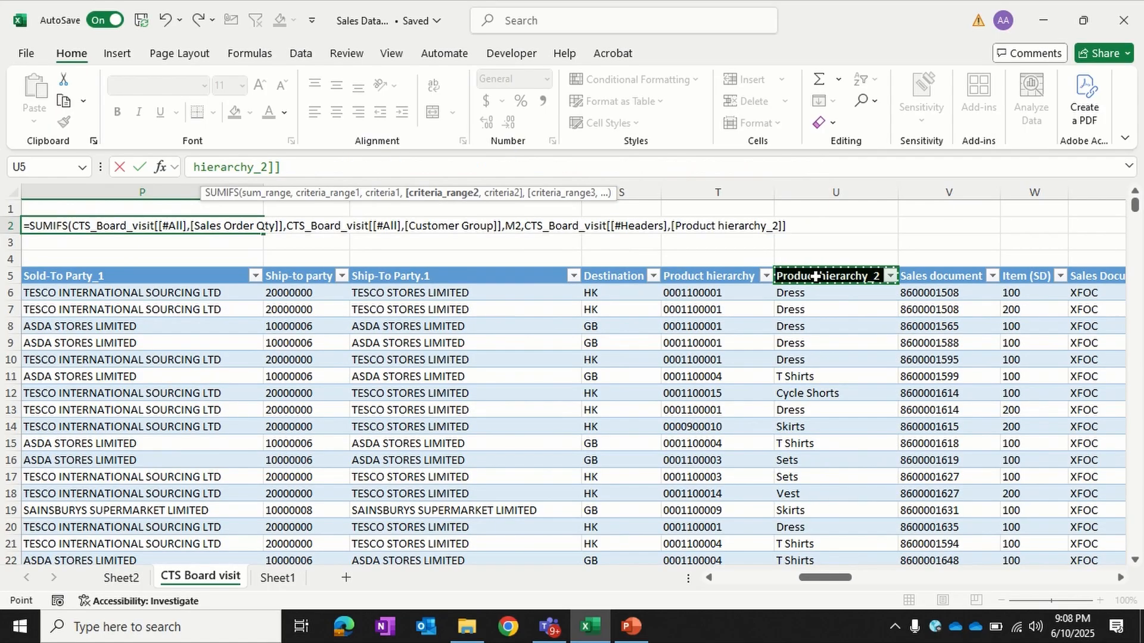
key(ctrl+shift+Down)
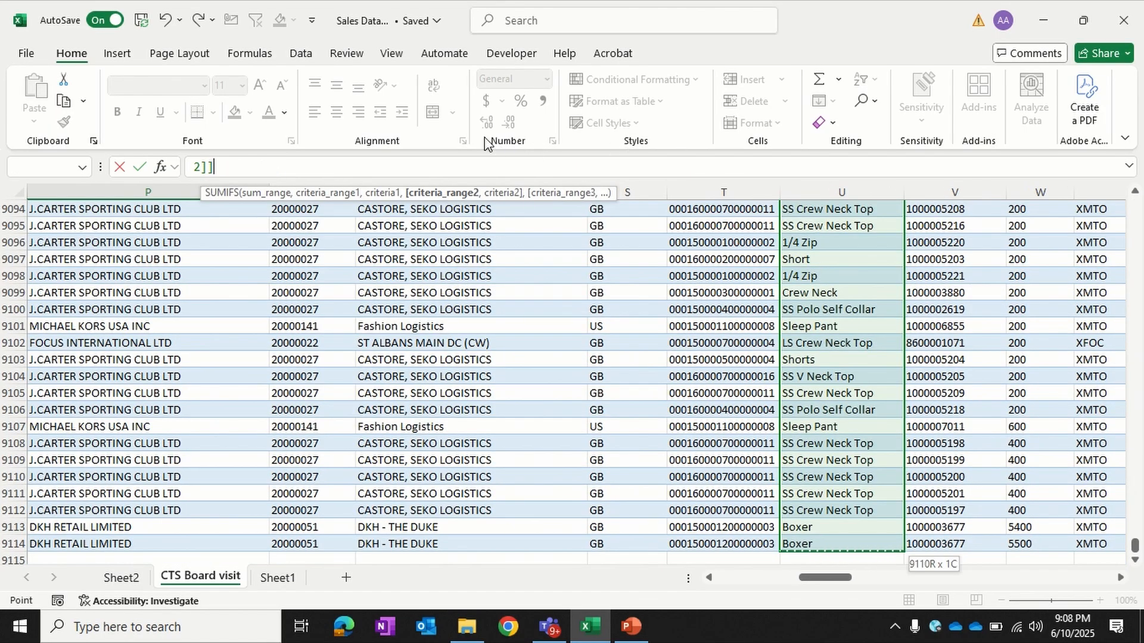
text(,)
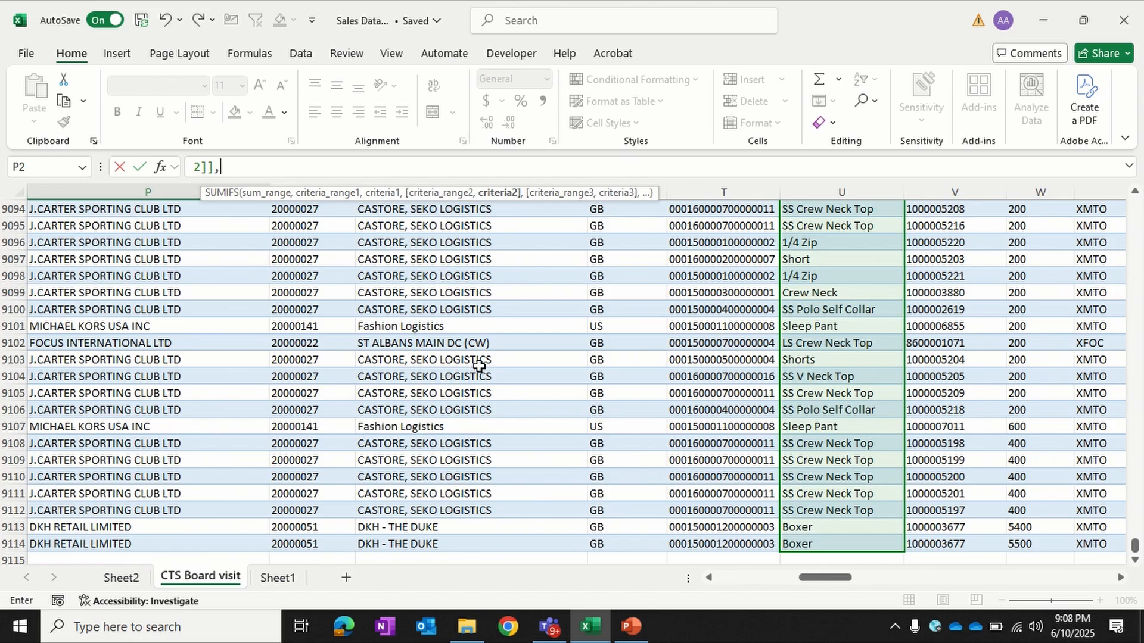
Step: Set the second SUMIFS criteria to cell N2, which holds Dress
scroll(480, 365, up, 20)
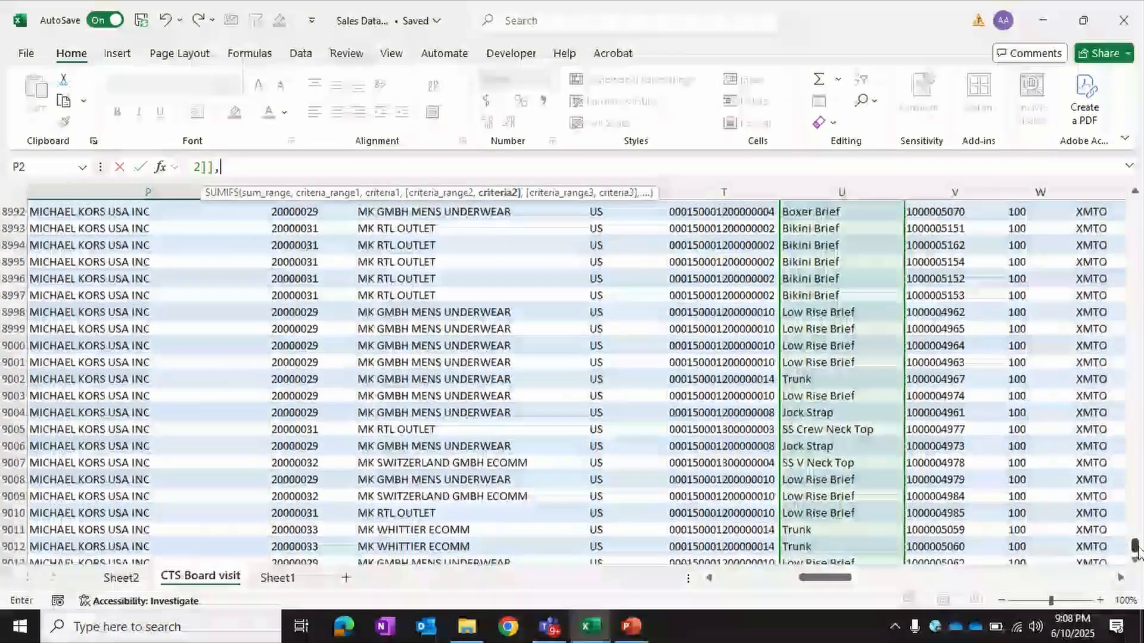
drag(1137, 547, 1142, 3)
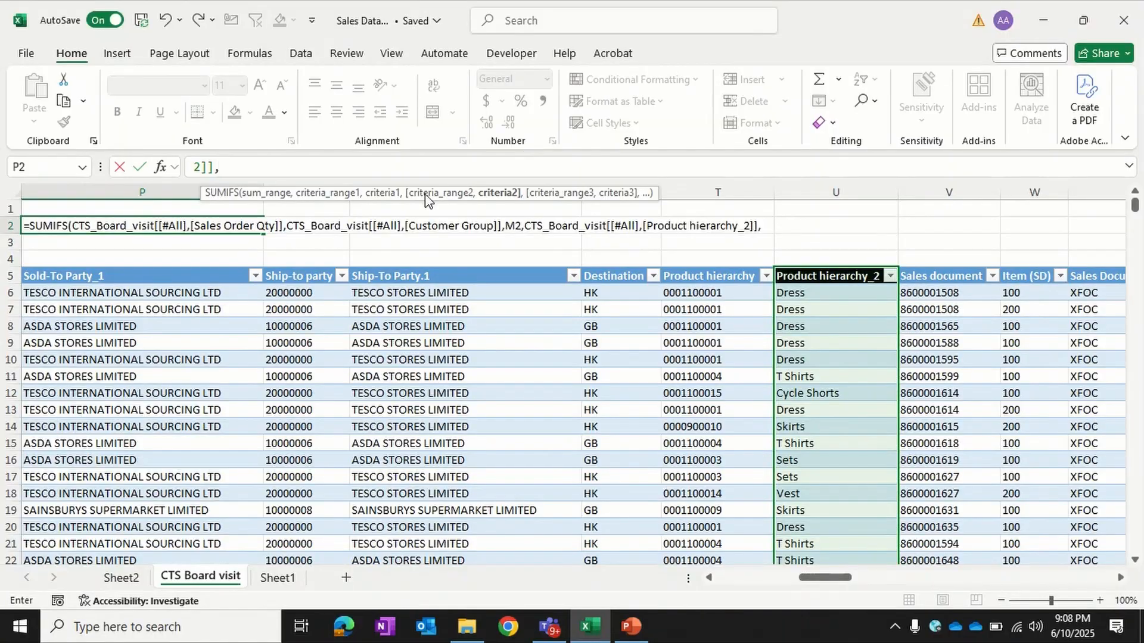
scroll(502, 259, left, 5)
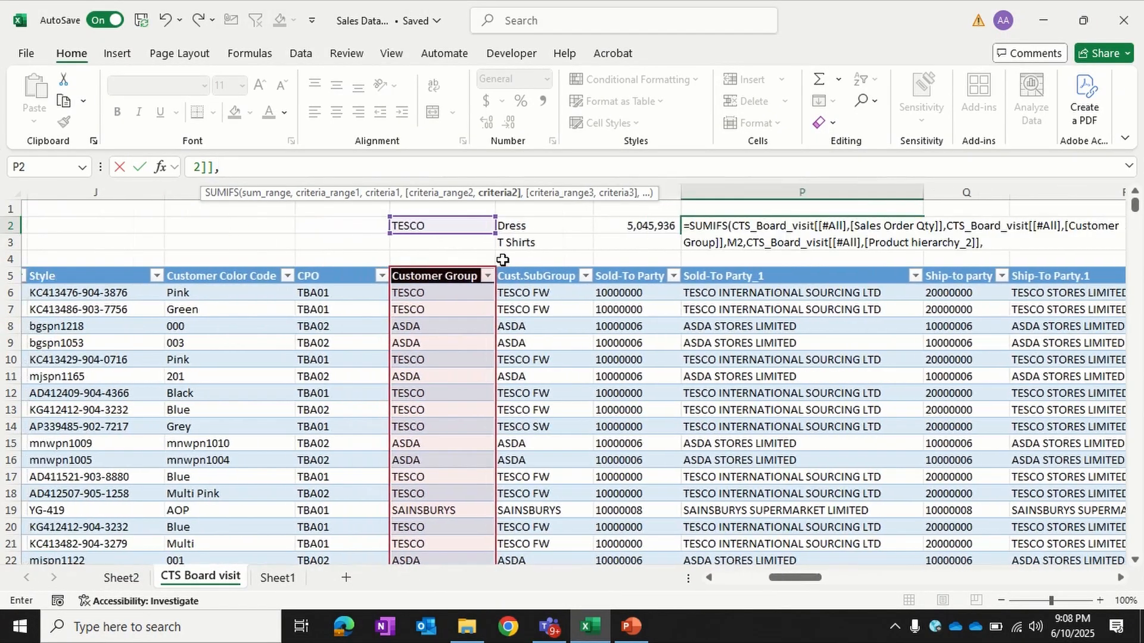
click(552, 230)
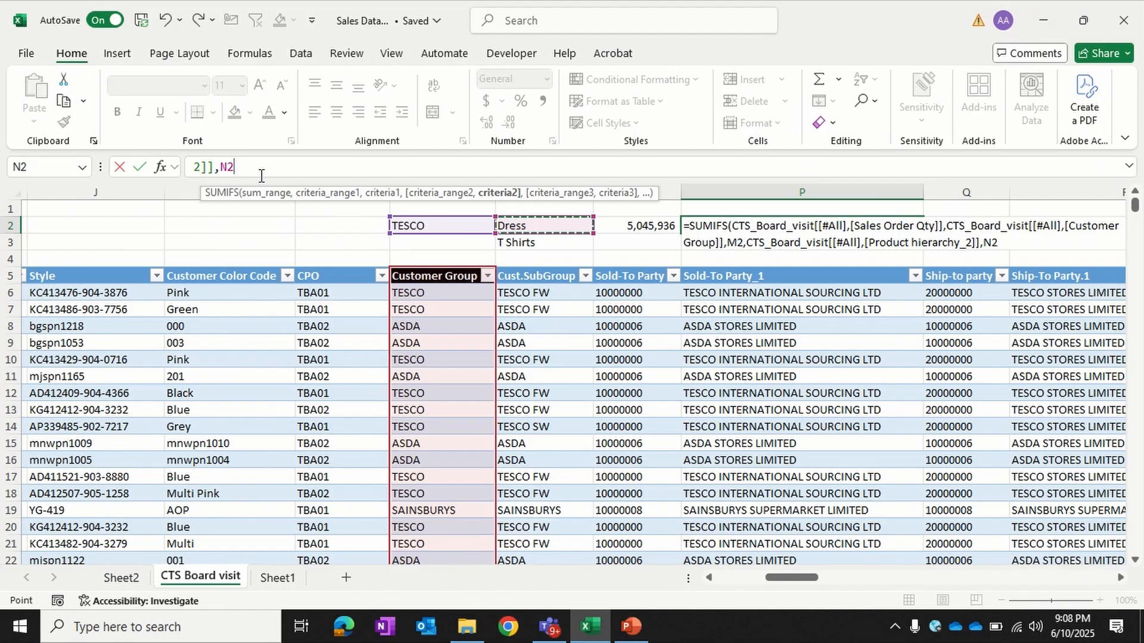
Step: Complete the SUMIFS formula in P2 and format its result with a thousands separator and no decimals
text())
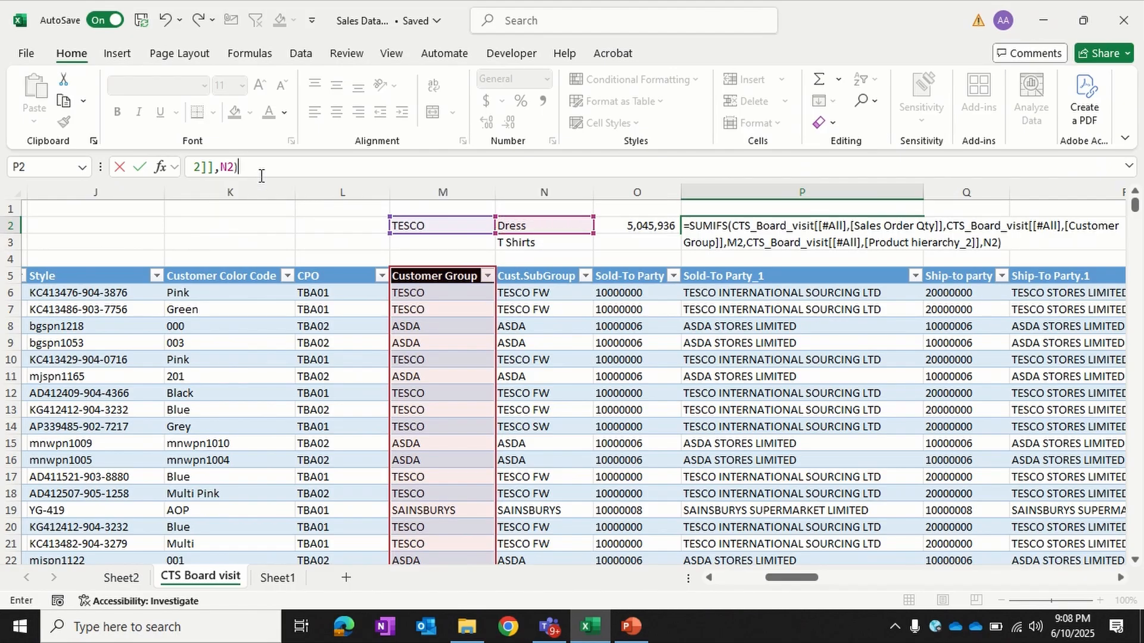
key(Return)
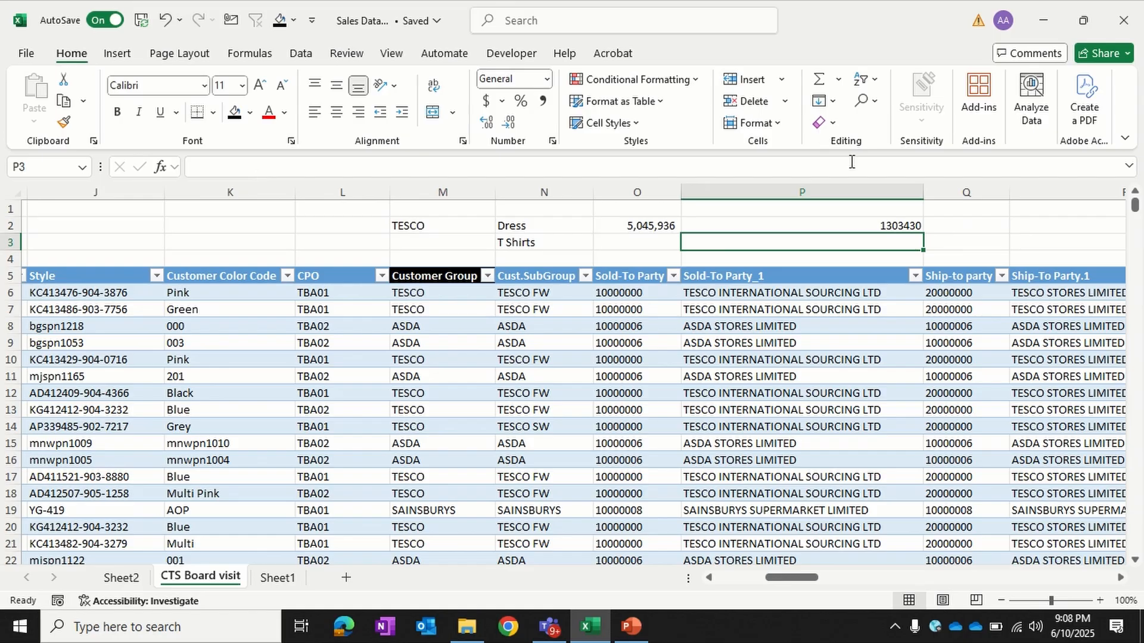
click(903, 226)
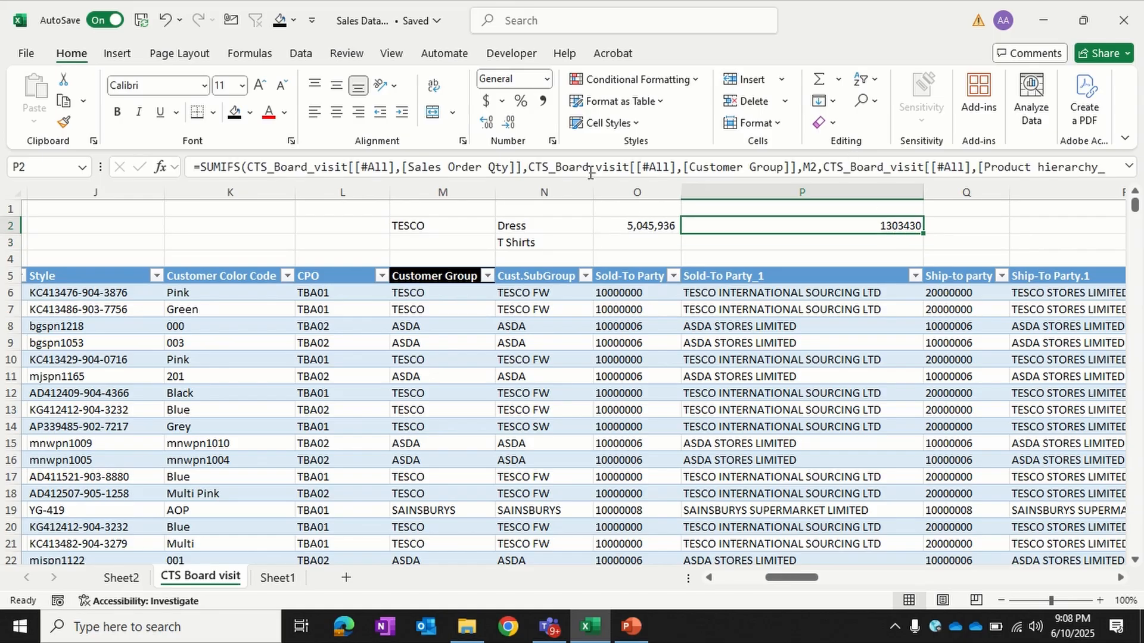
click(542, 103)
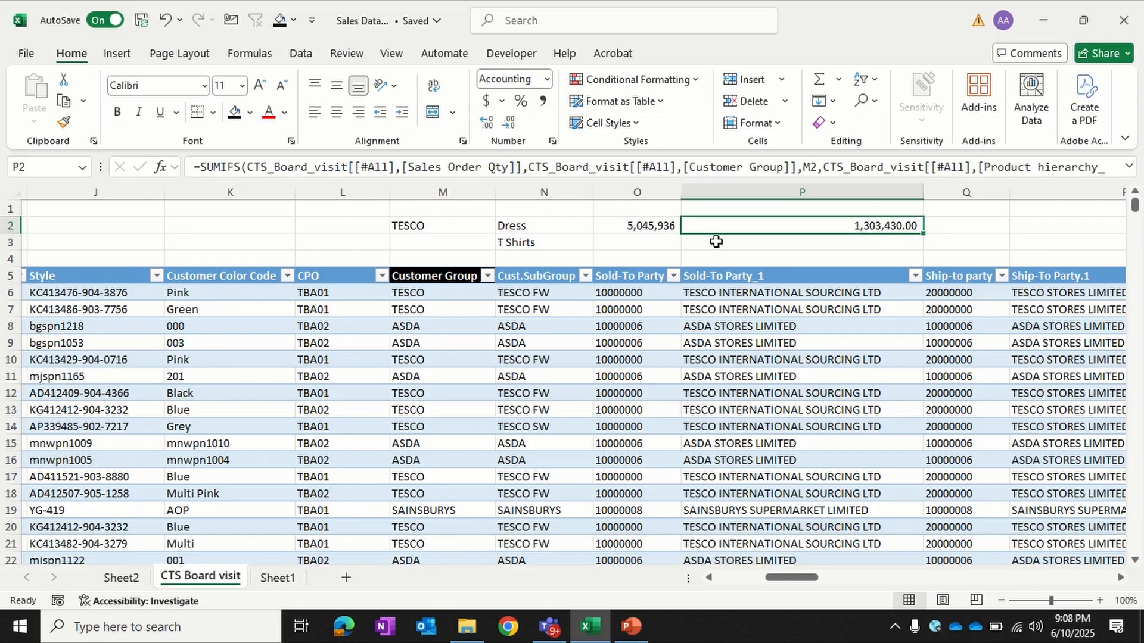
click(507, 123)
click(508, 123)
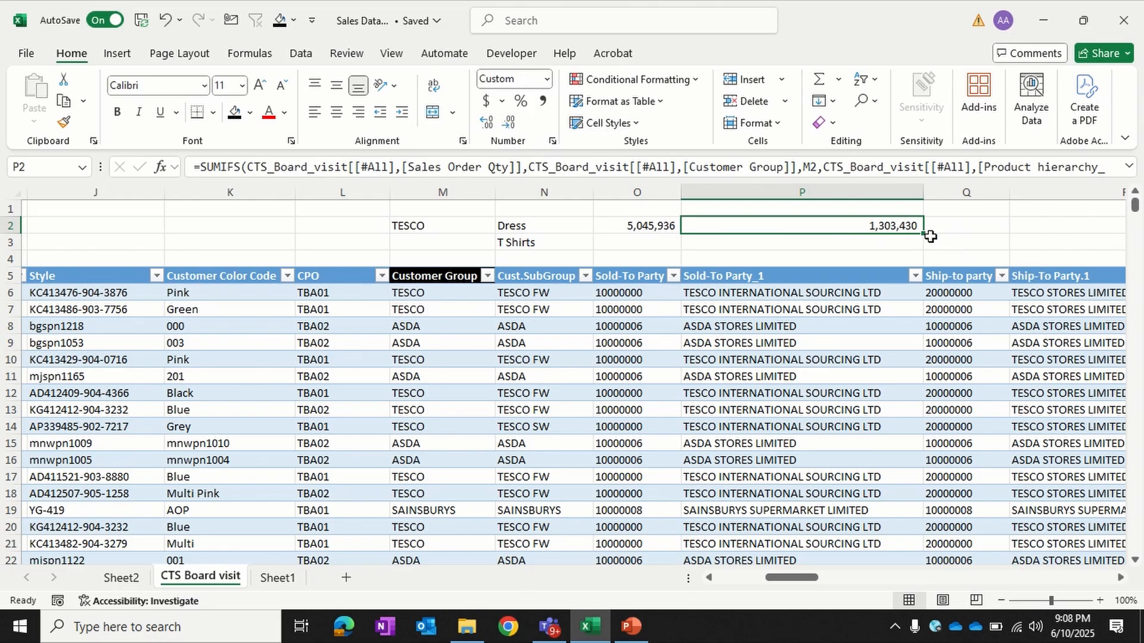
Step: Fill the SUMIFS formula down to P3 and copy TESCO from M2 into M3 as the criteria for T Shirts
drag(926, 235, 926, 248)
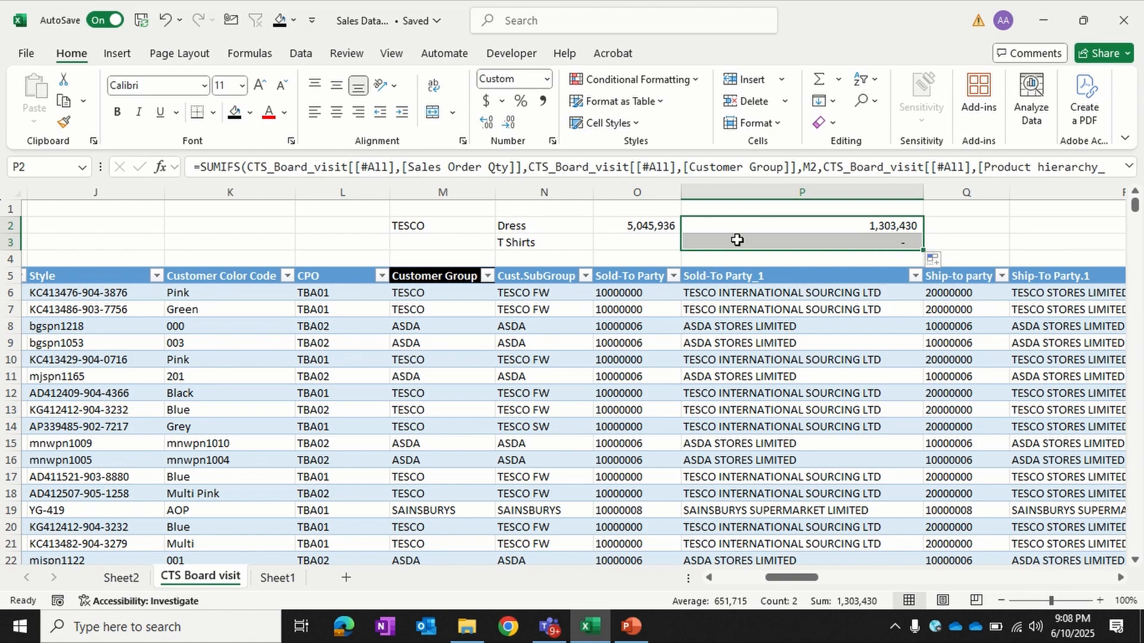
click(465, 227)
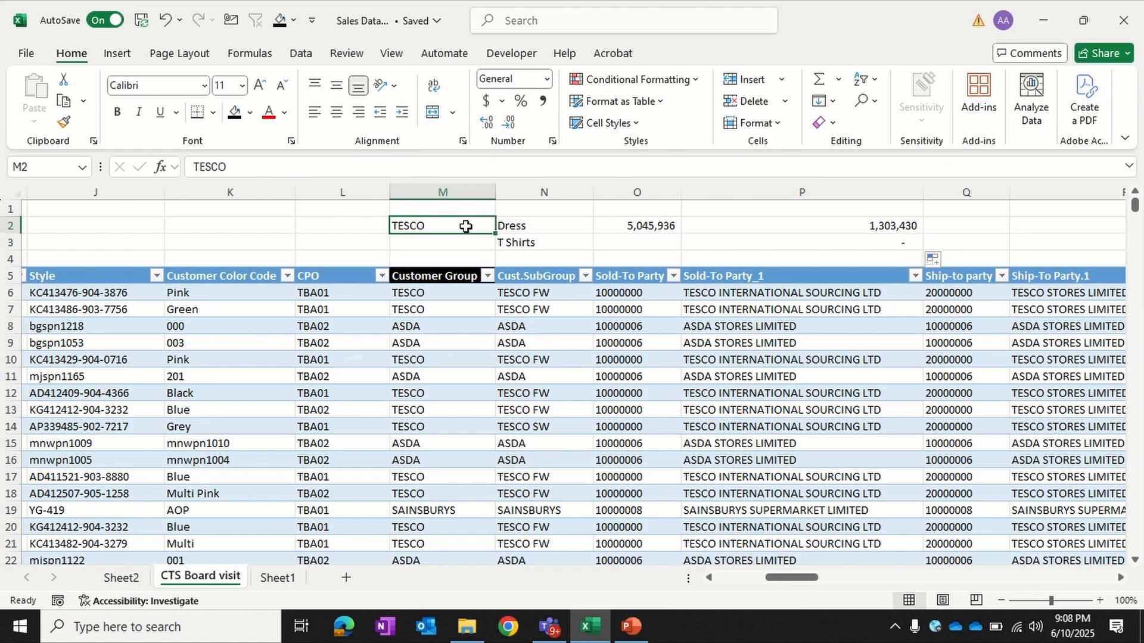
key(ctrl+c)
click(439, 239)
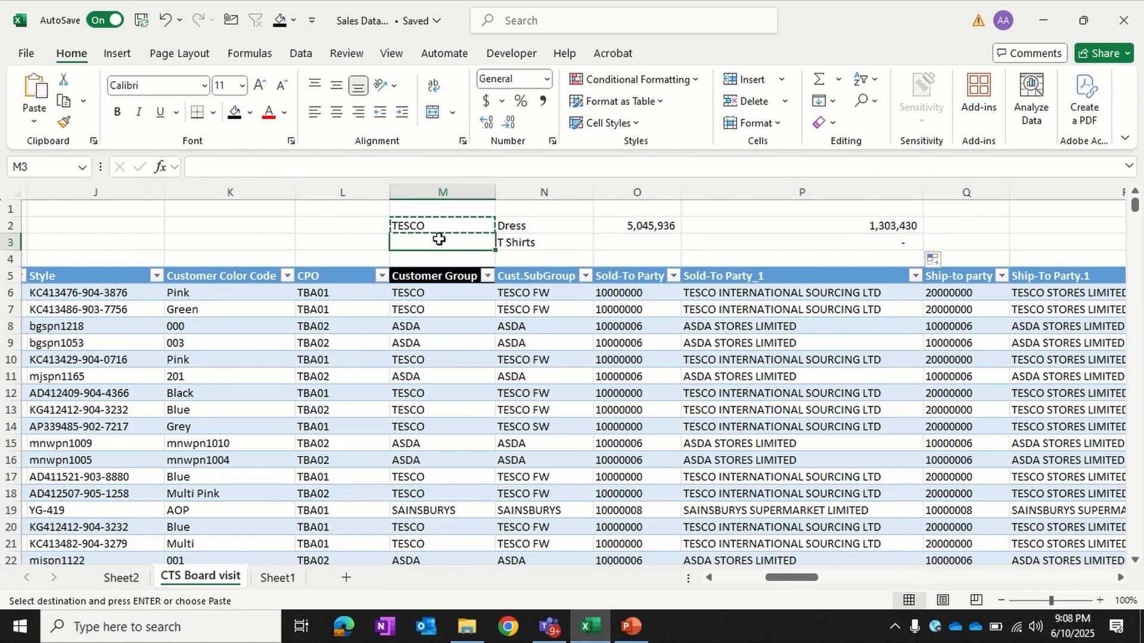
key(ctrl+v)
click(870, 247)
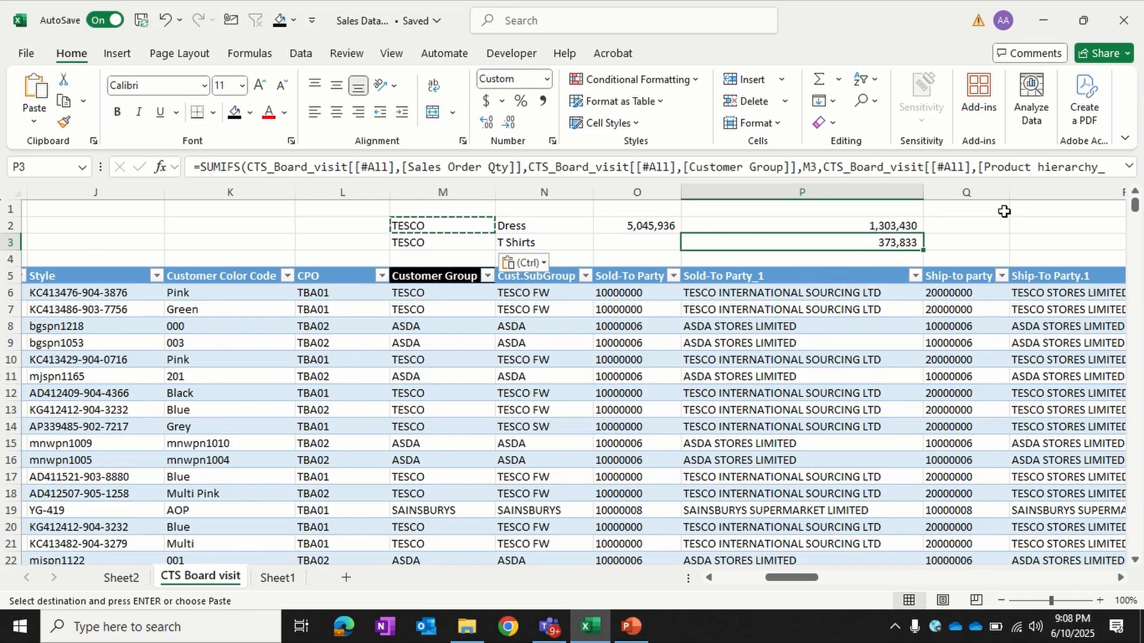
click(952, 247)
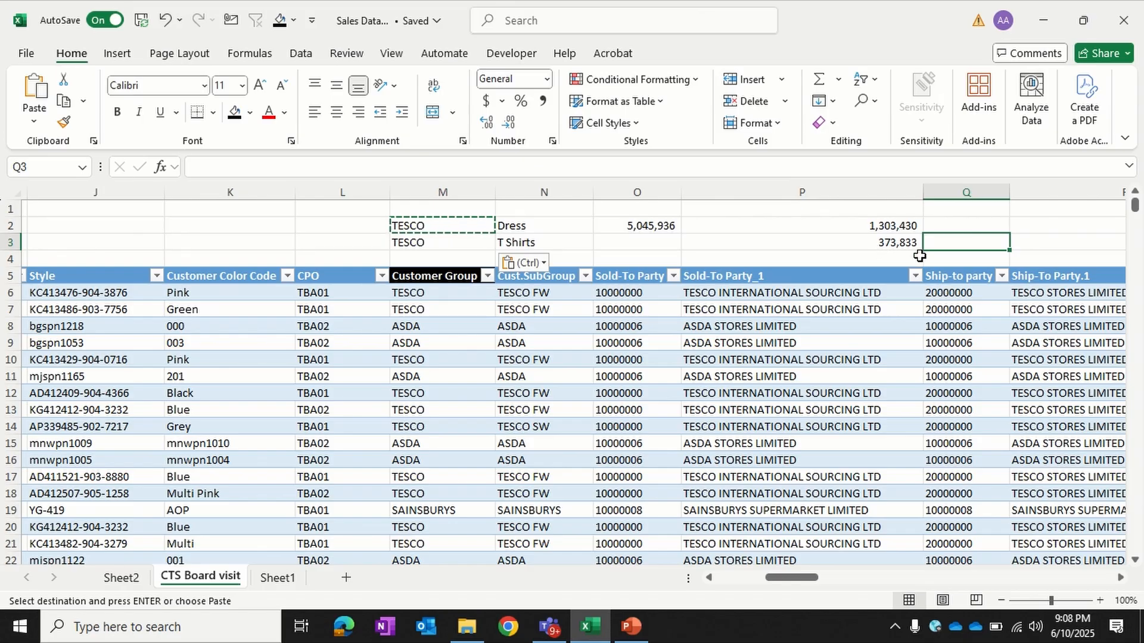
click(654, 227)
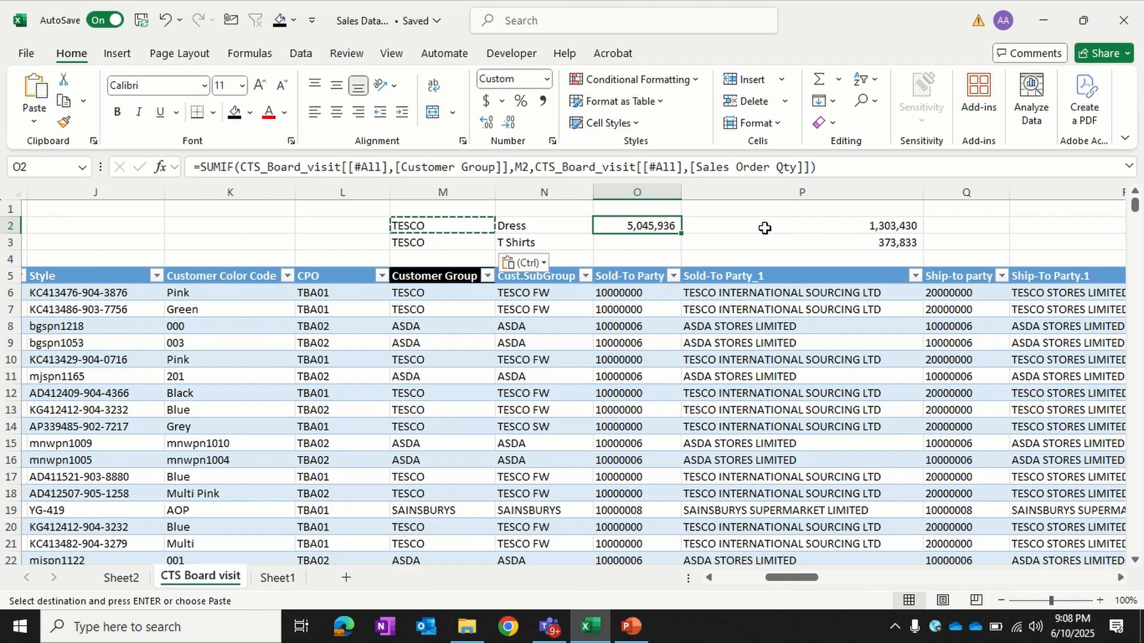
click(765, 228)
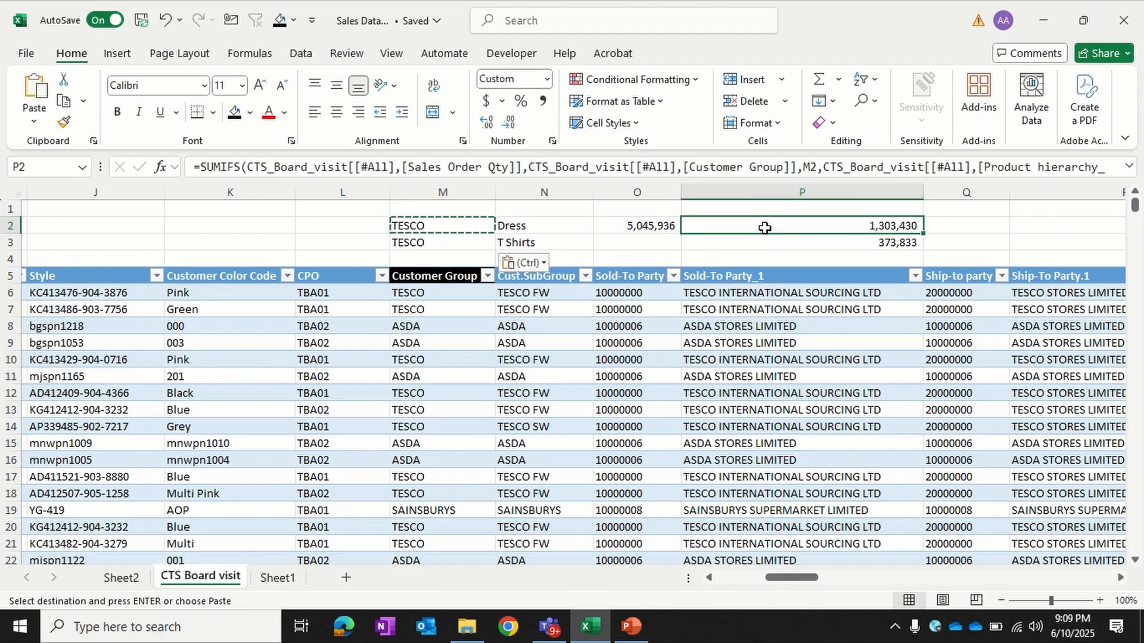
Step: Start a COUNTIF formula in Q2 with the entire Customer Group column, including its header, as the range
scroll(765, 228, right, 3)
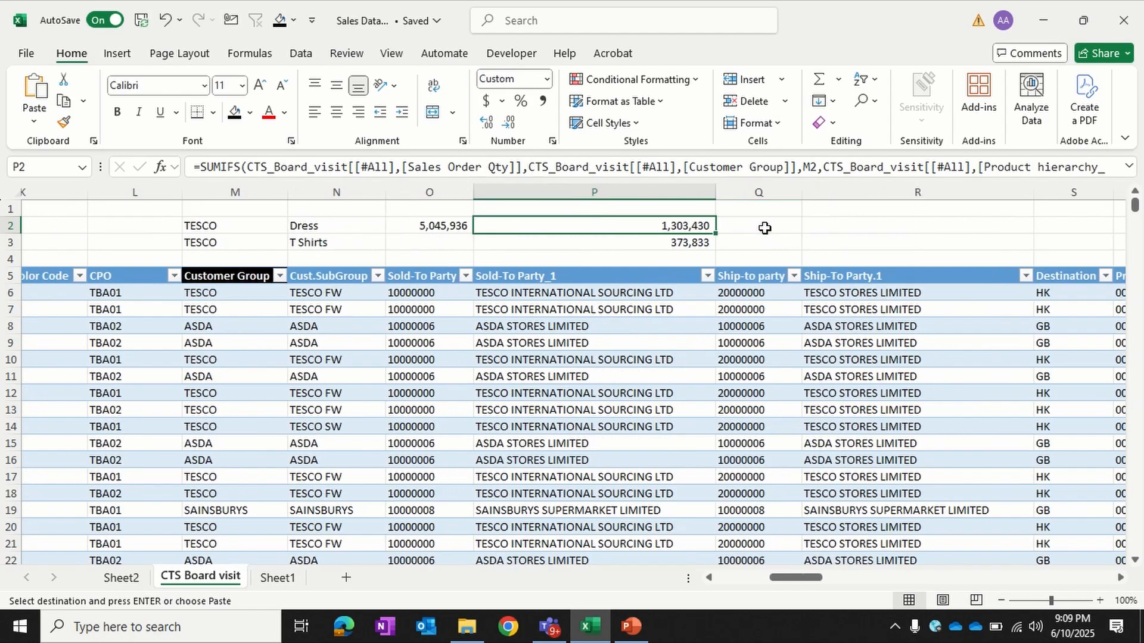
scroll(766, 229, right, 1)
click(686, 220)
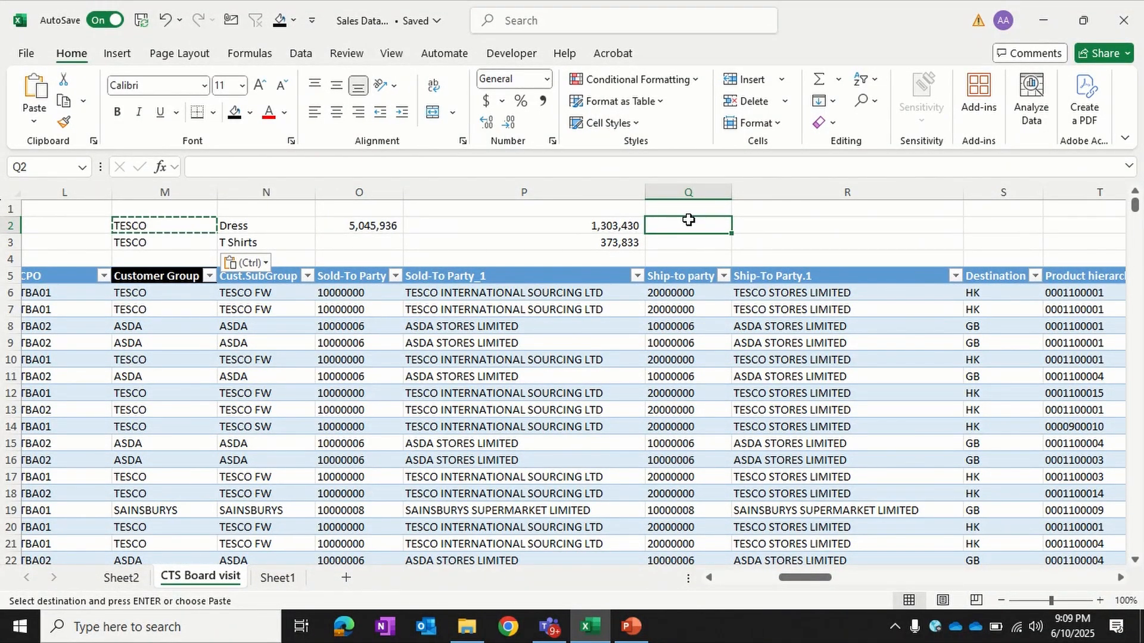
text(=coun)
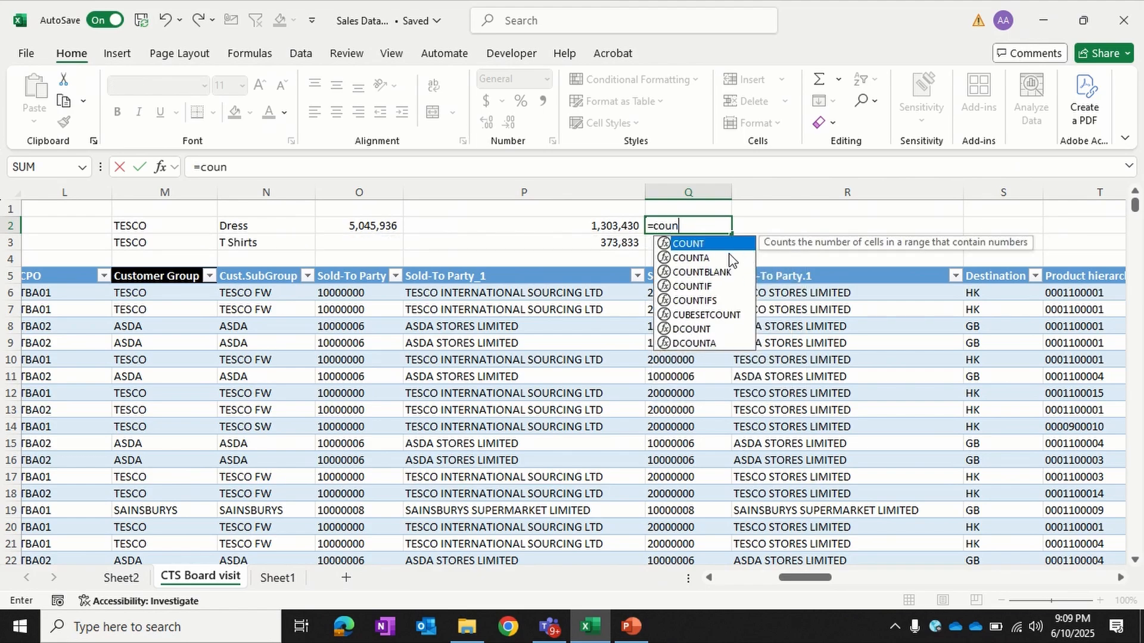
double_click(722, 287)
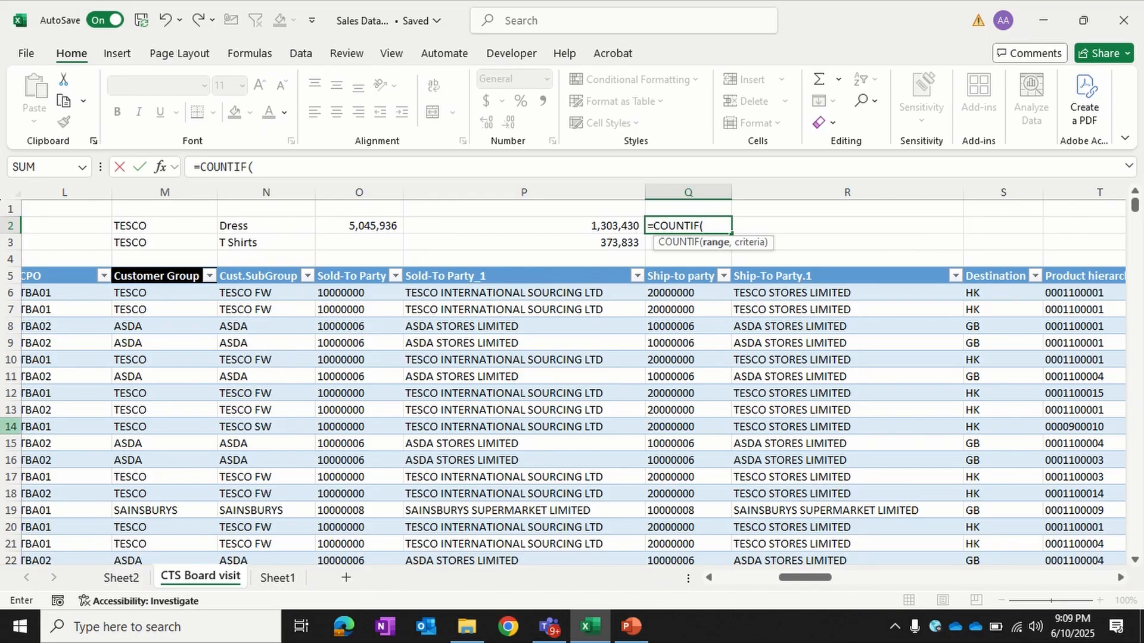
click(164, 274)
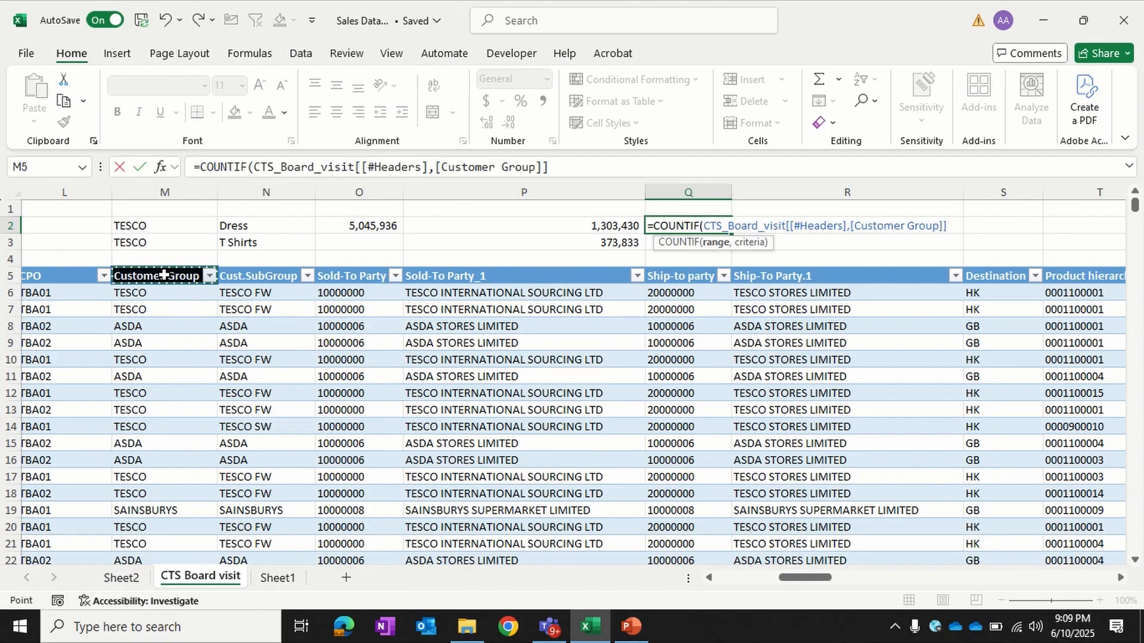
key(ctrl+shift+Down)
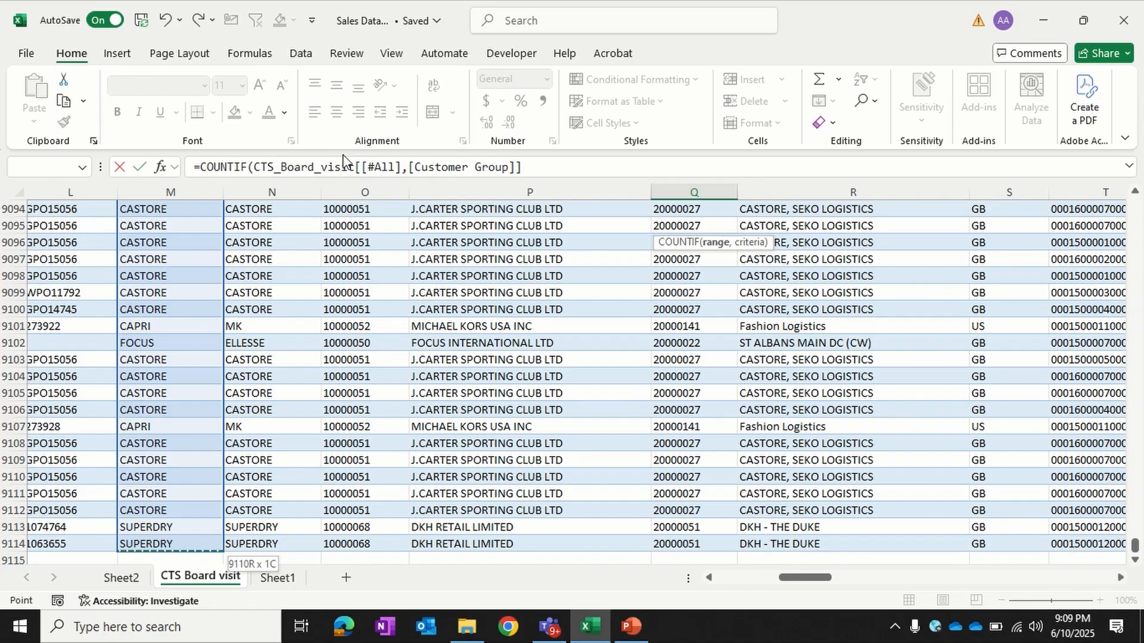
click(551, 162)
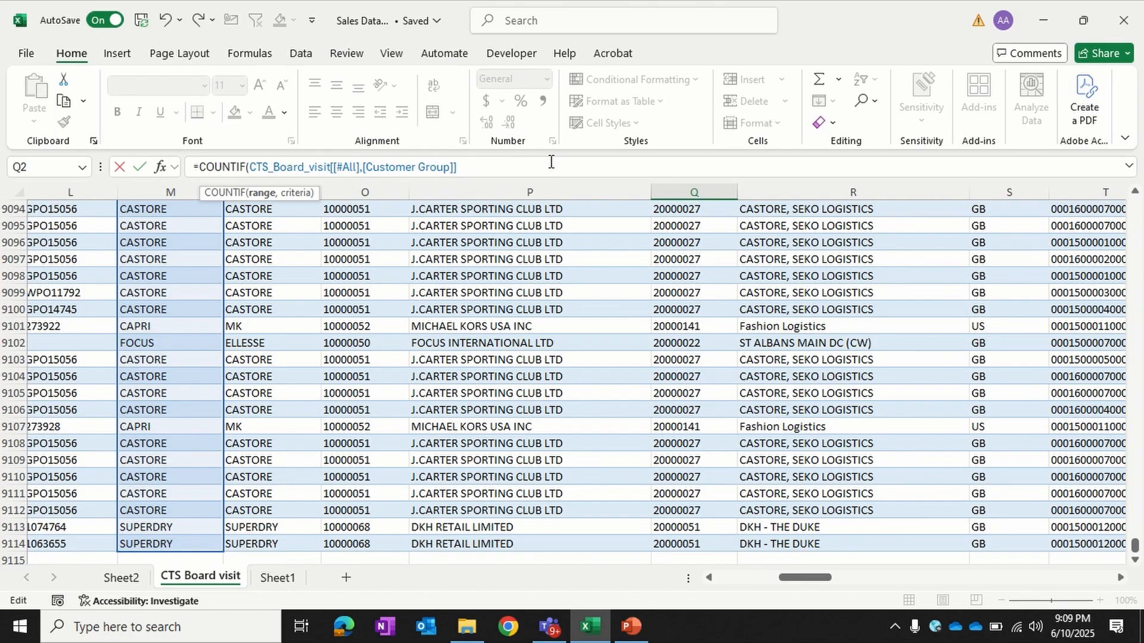
text(,)
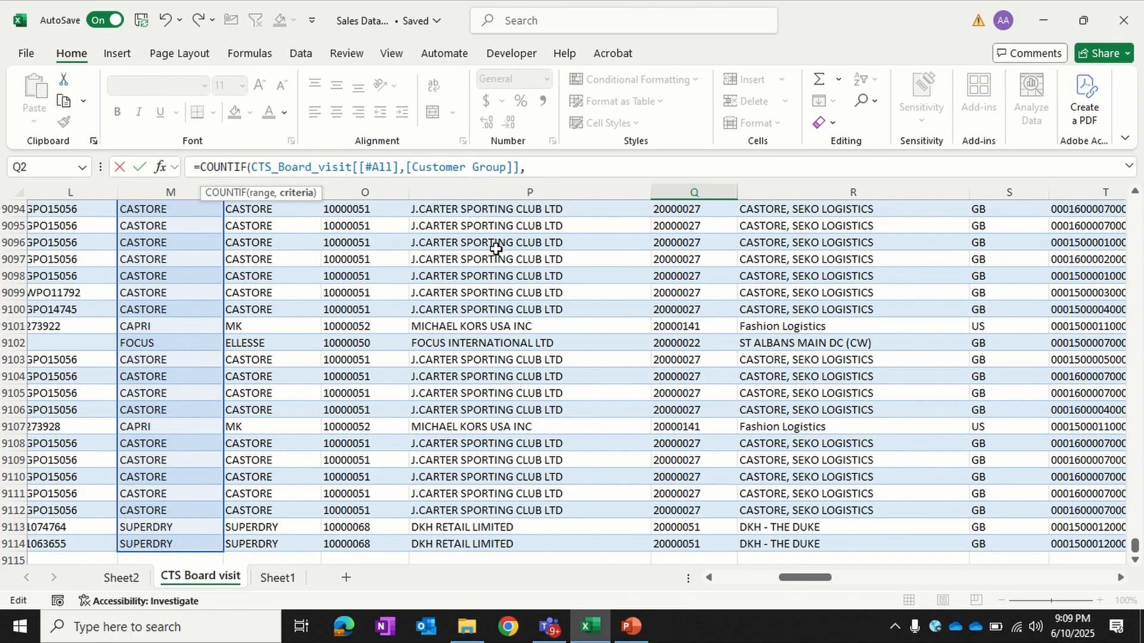
Step: Set the COUNTIF criteria to cell M2, which holds TESCO, and complete the formula
drag(1136, 545, 1141, 57)
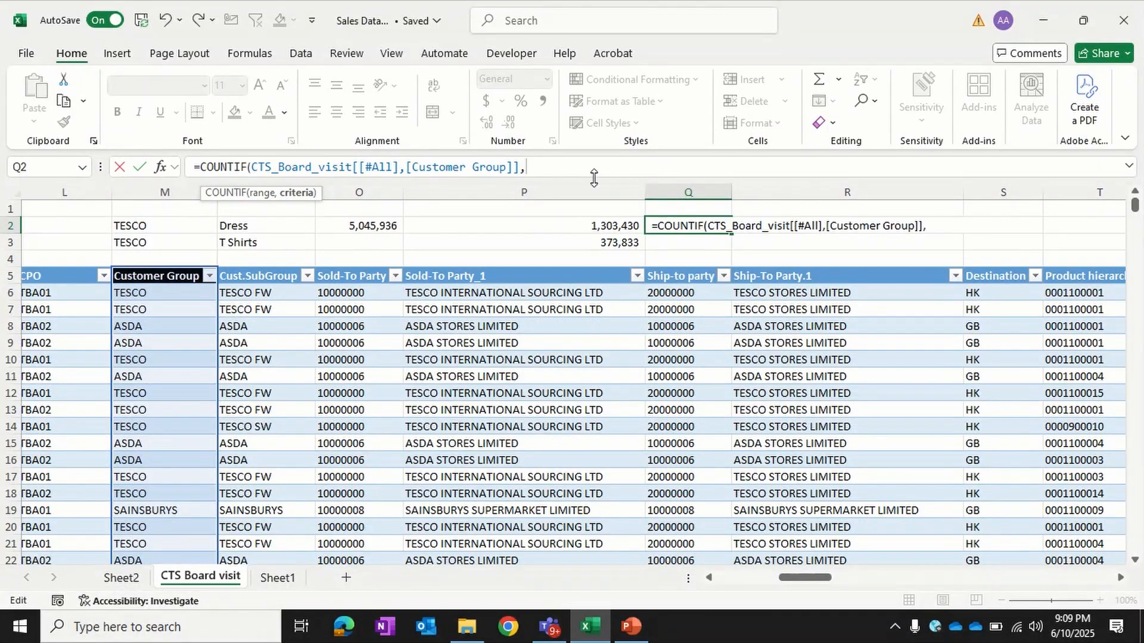
click(141, 227)
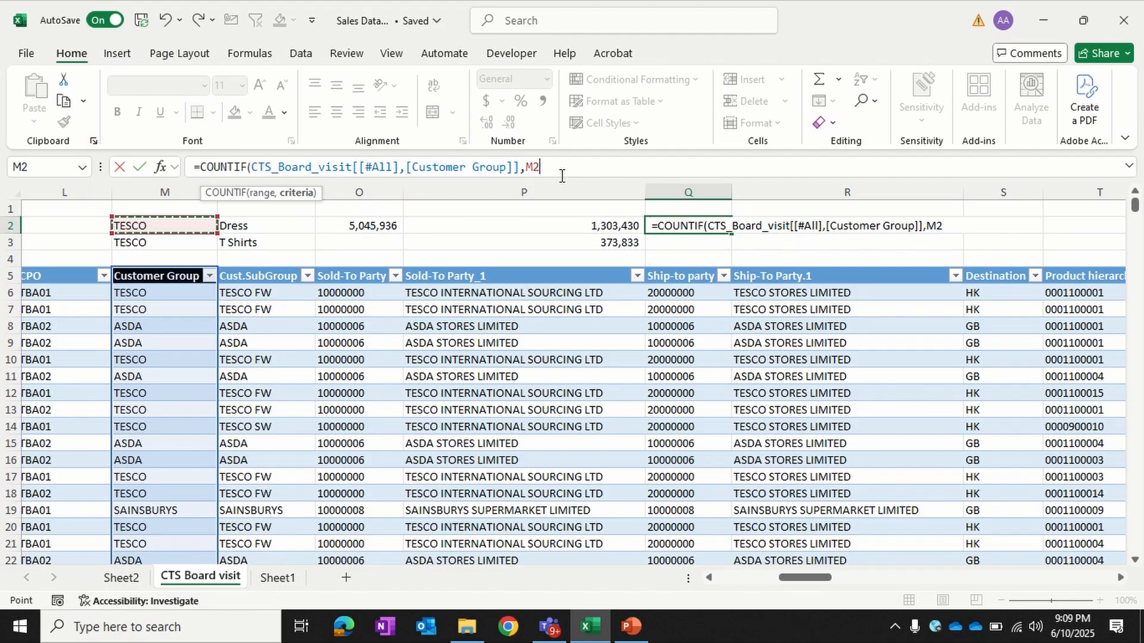
text())
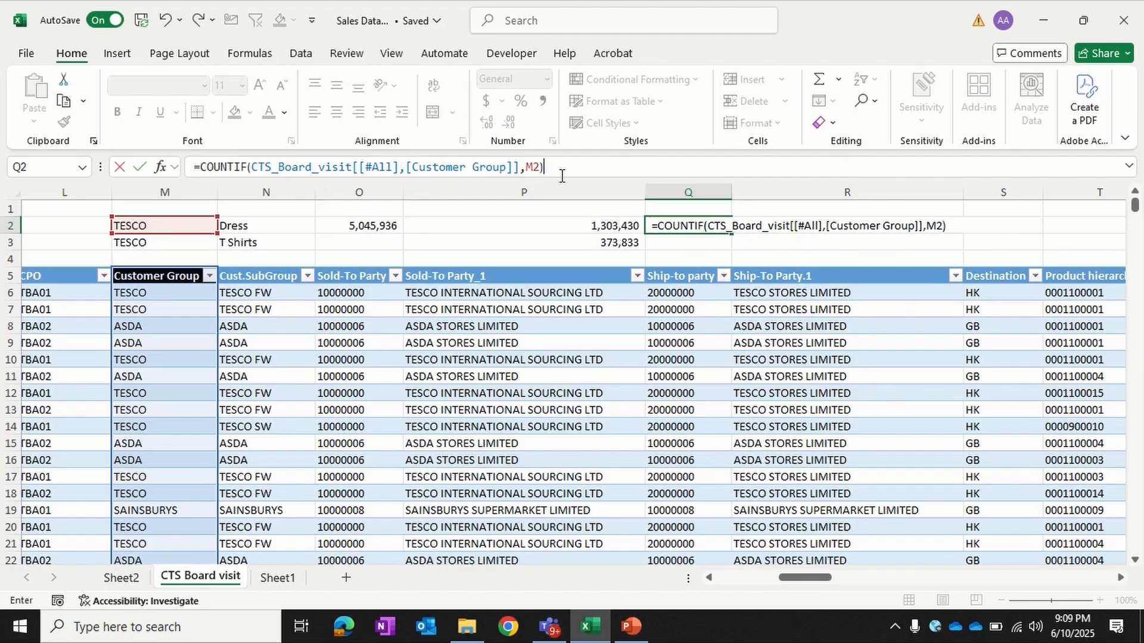
key(Return)
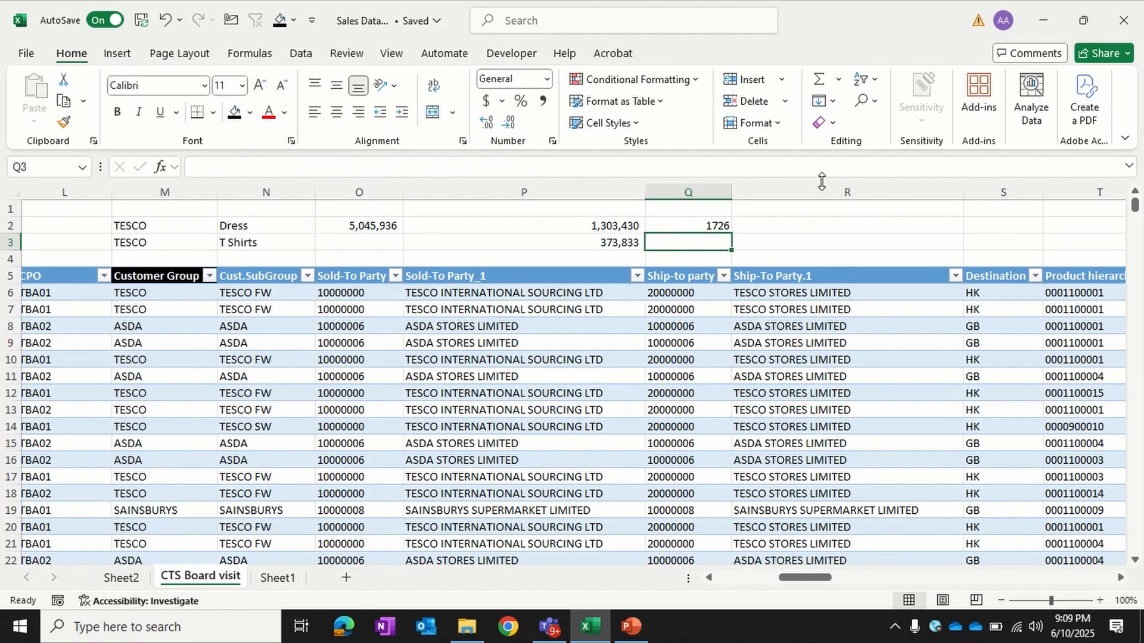
click(715, 228)
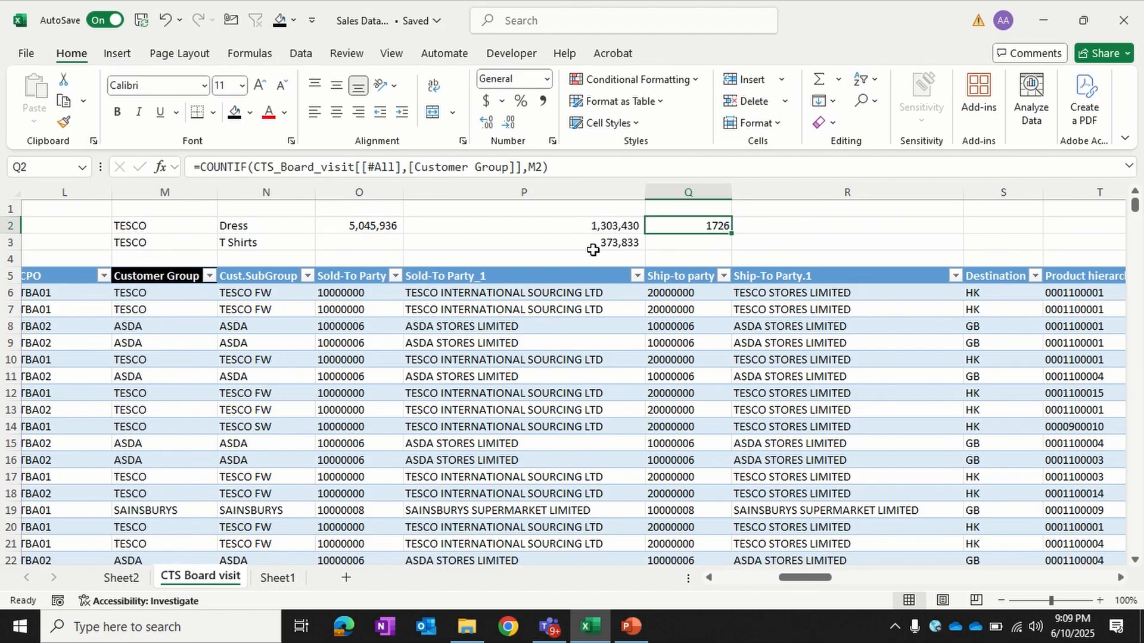
Step: Start a COUNTIFS formula in R2 with the entire Customer Group column, including its header, as the first criteria range
click(774, 225)
text(=couy)
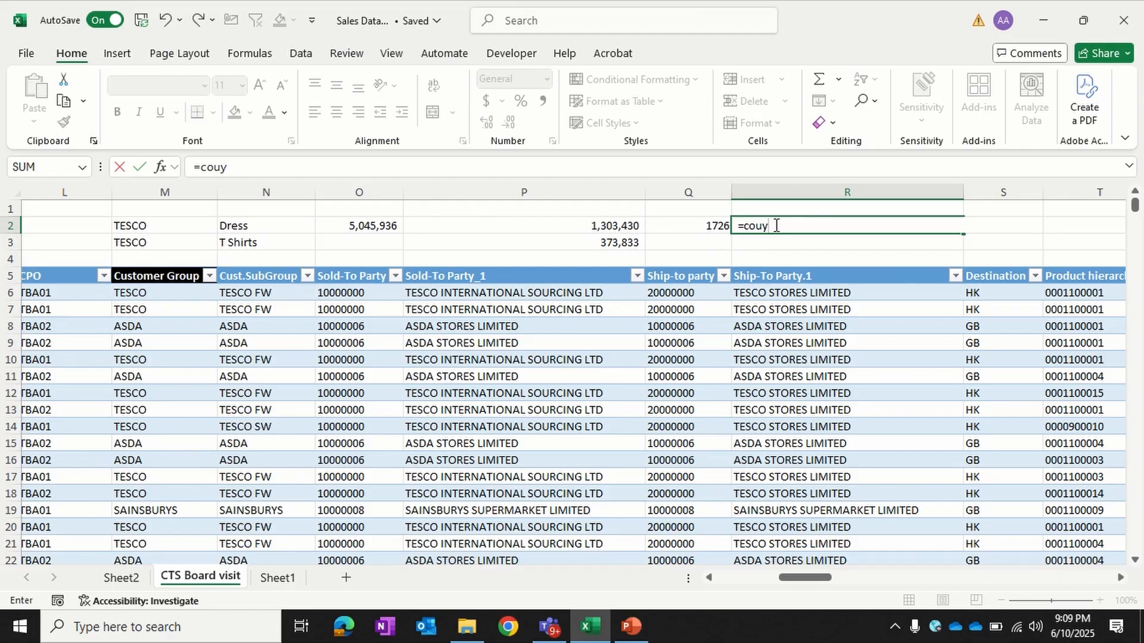
key(BackSpace)
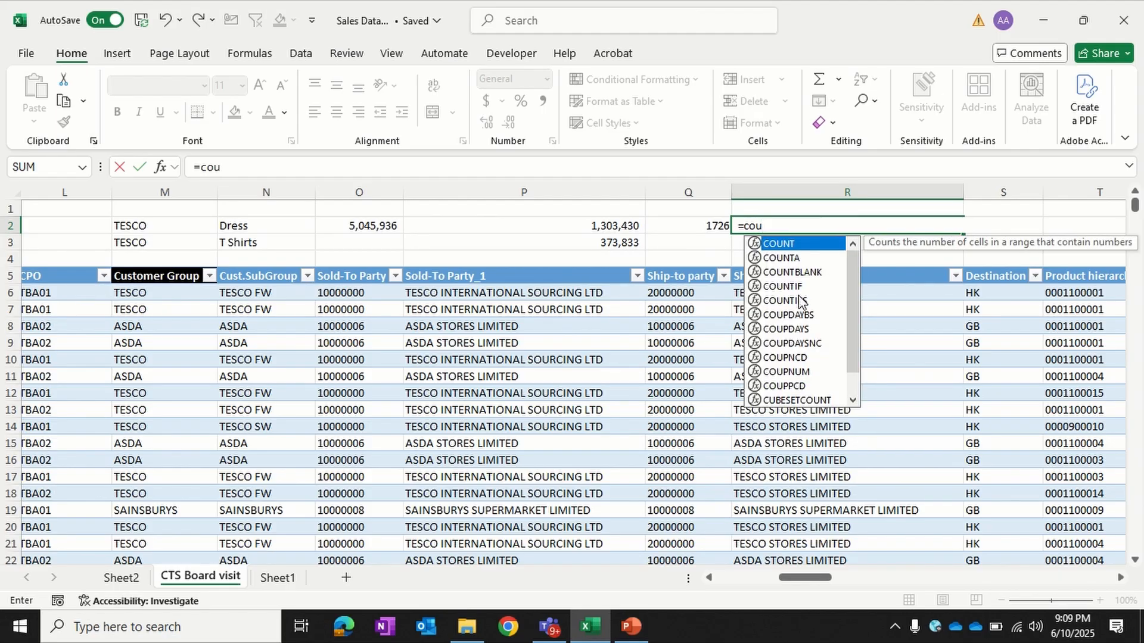
double_click(785, 300)
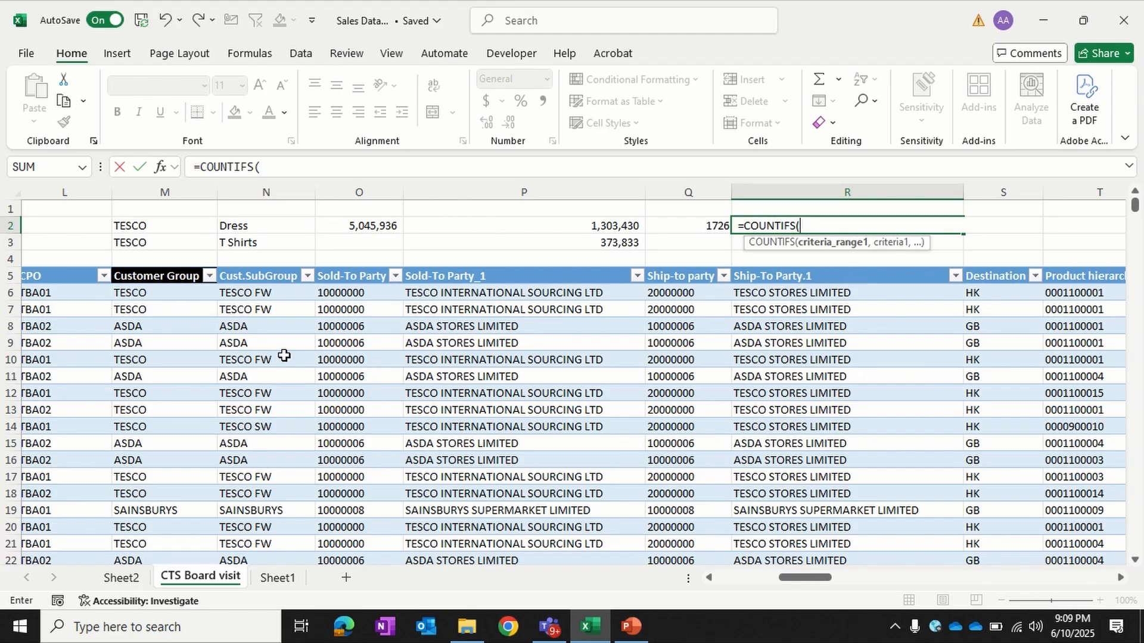
click(184, 278)
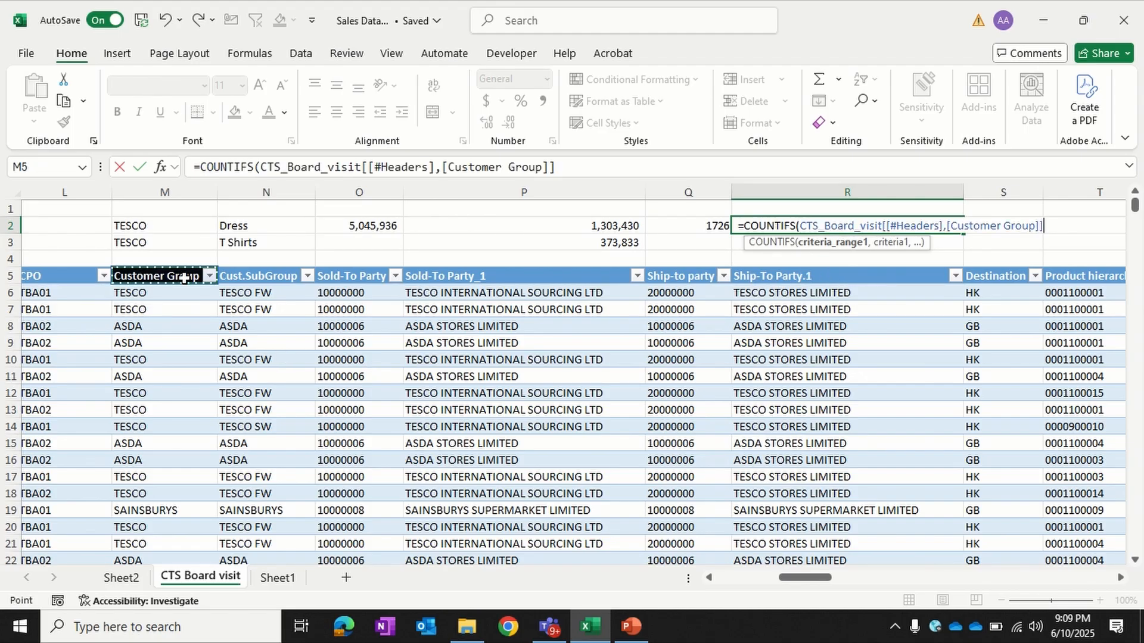
key(ctrl+shift+Down)
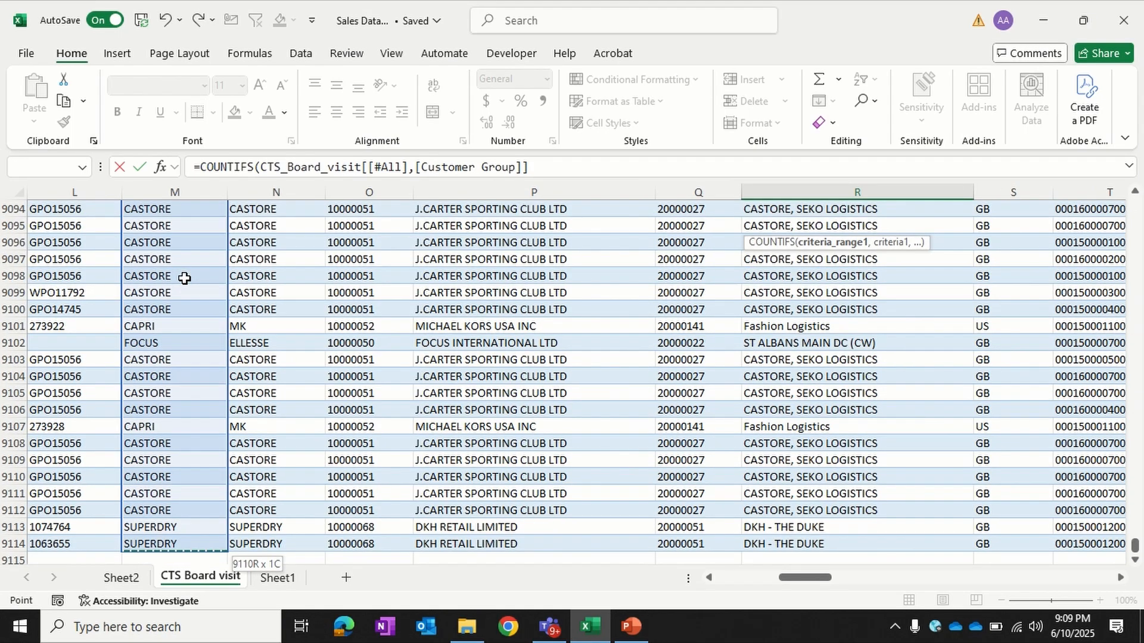
click(545, 173)
text(,)
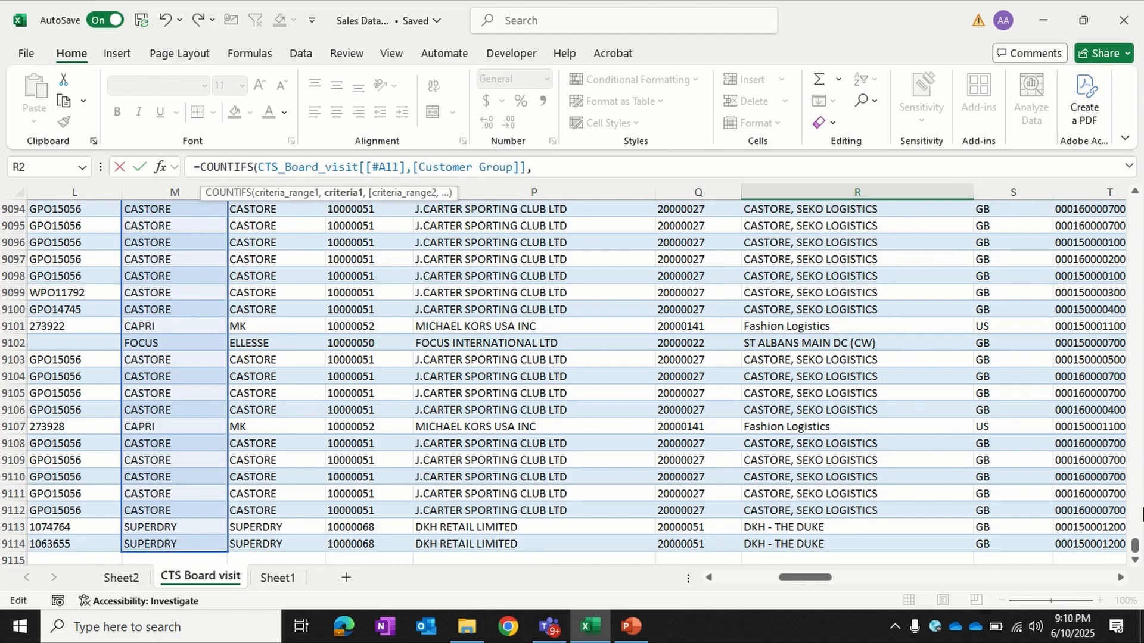
drag(1135, 551, 1142, 154)
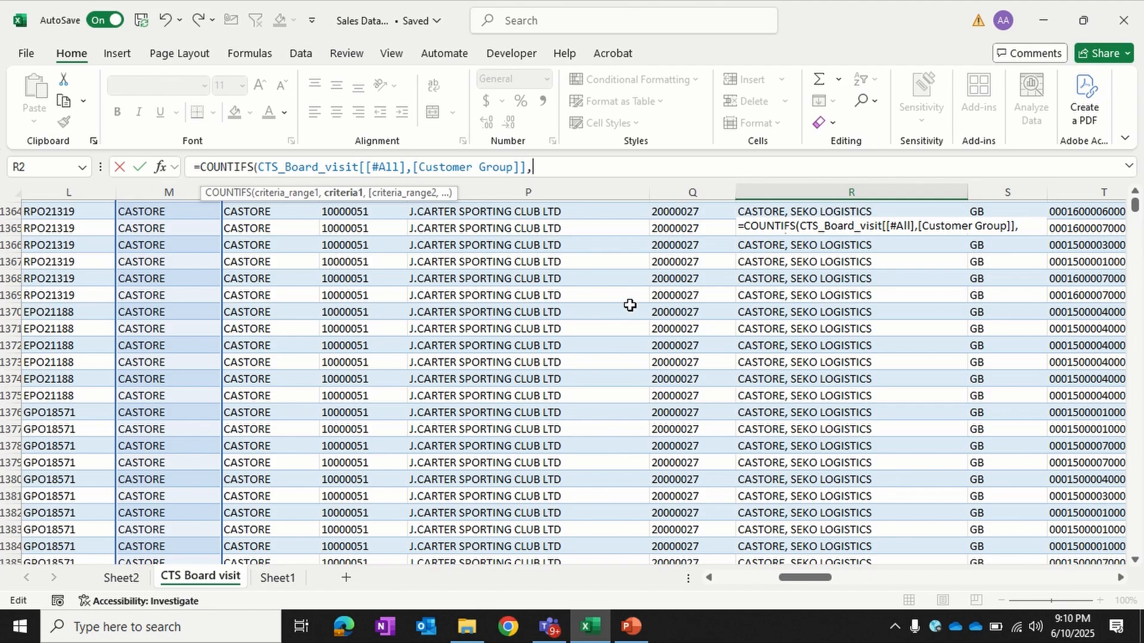
scroll(630, 306, up, 20)
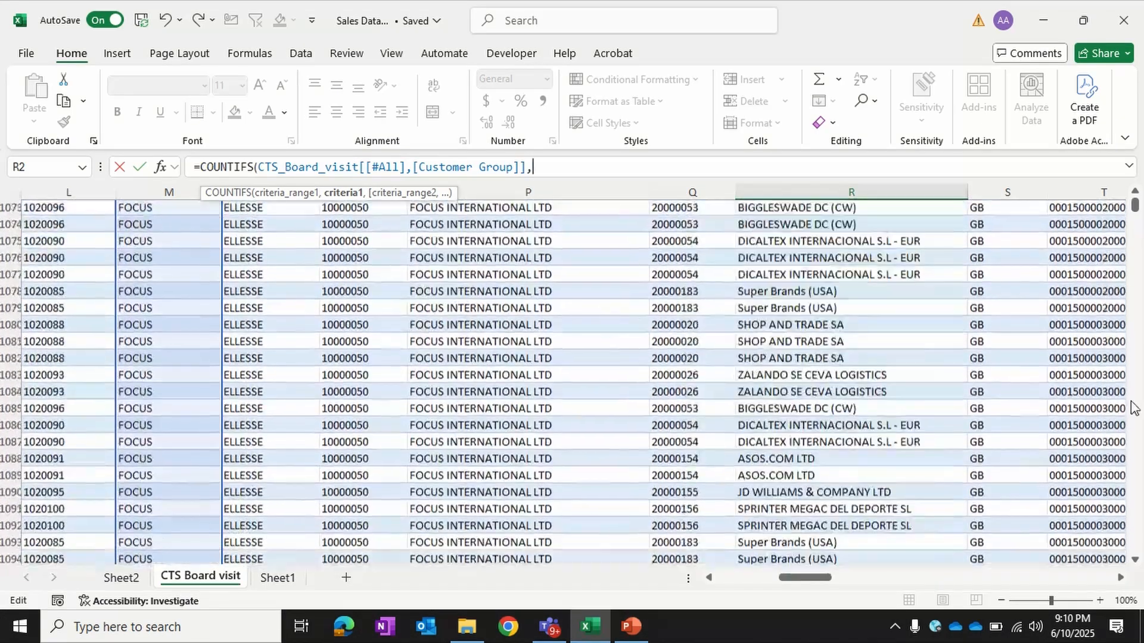
scroll(1133, 408, up, 3)
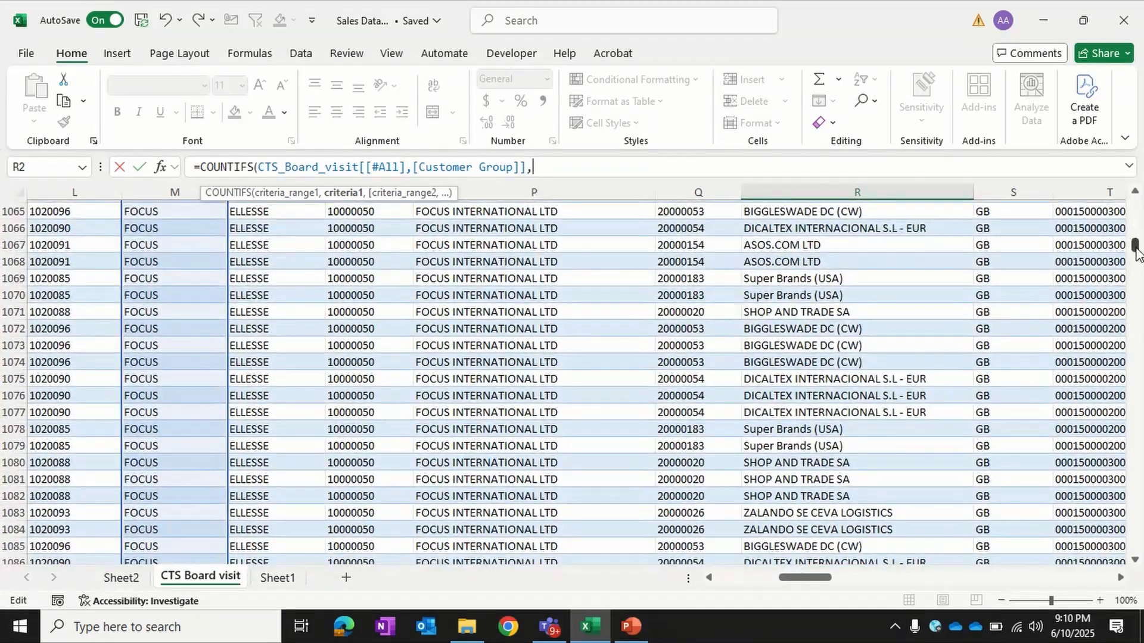
drag(1135, 245, 1135, 203)
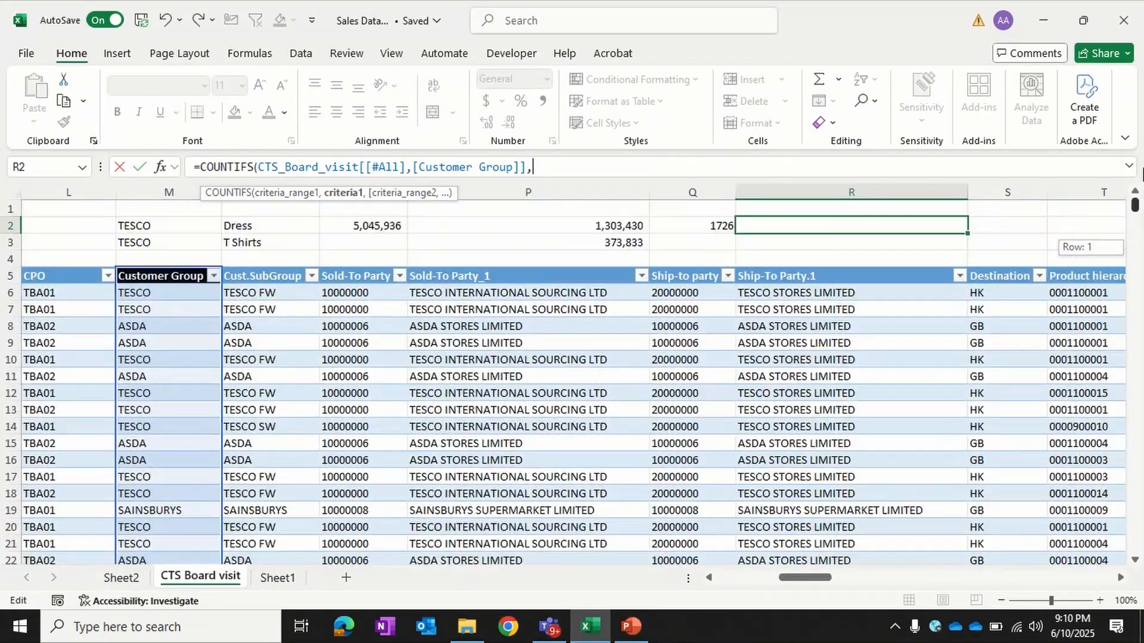
Step: Set the first COUNTIFS criteria to M2 and add the entire Product hierarchy_2 column, including its header, as the second criteria range
click(179, 226)
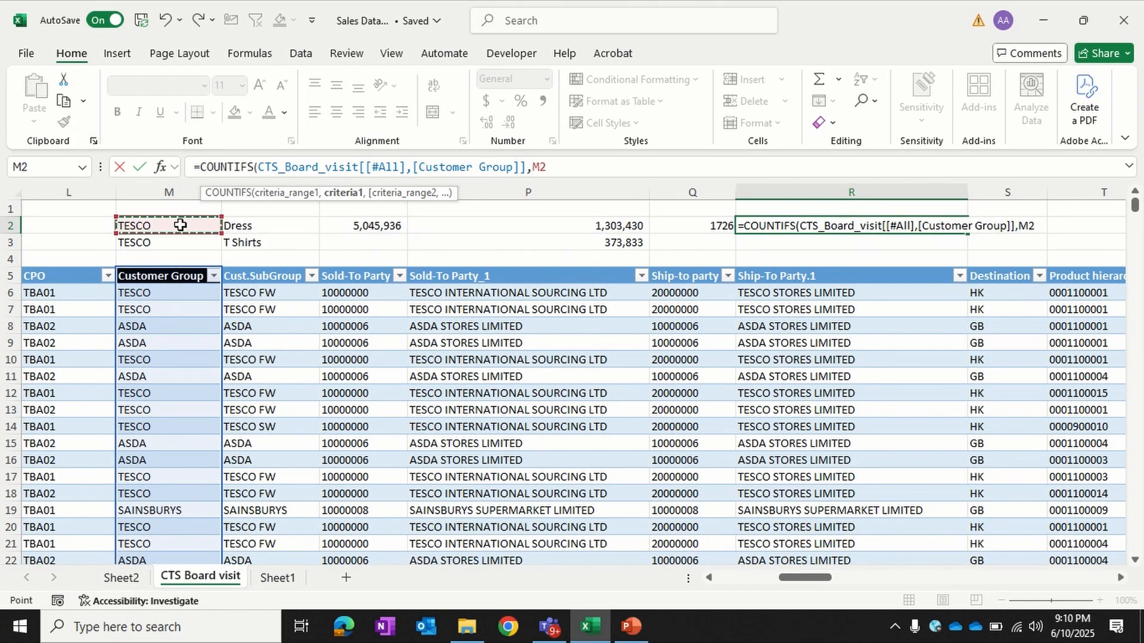
text(,)
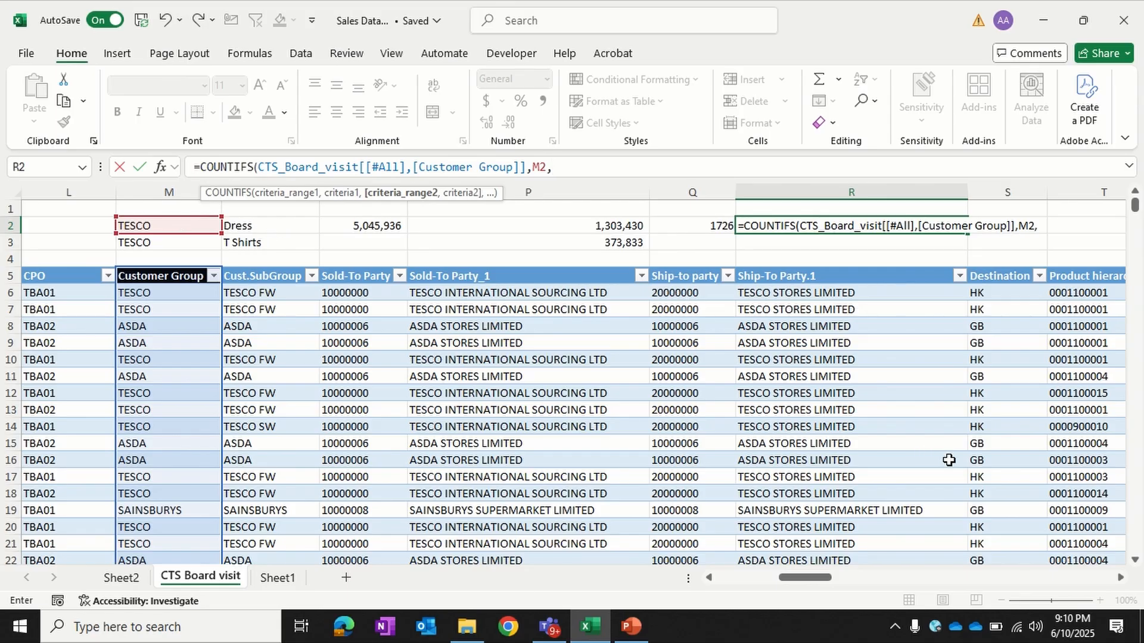
scroll(950, 459, right, 5)
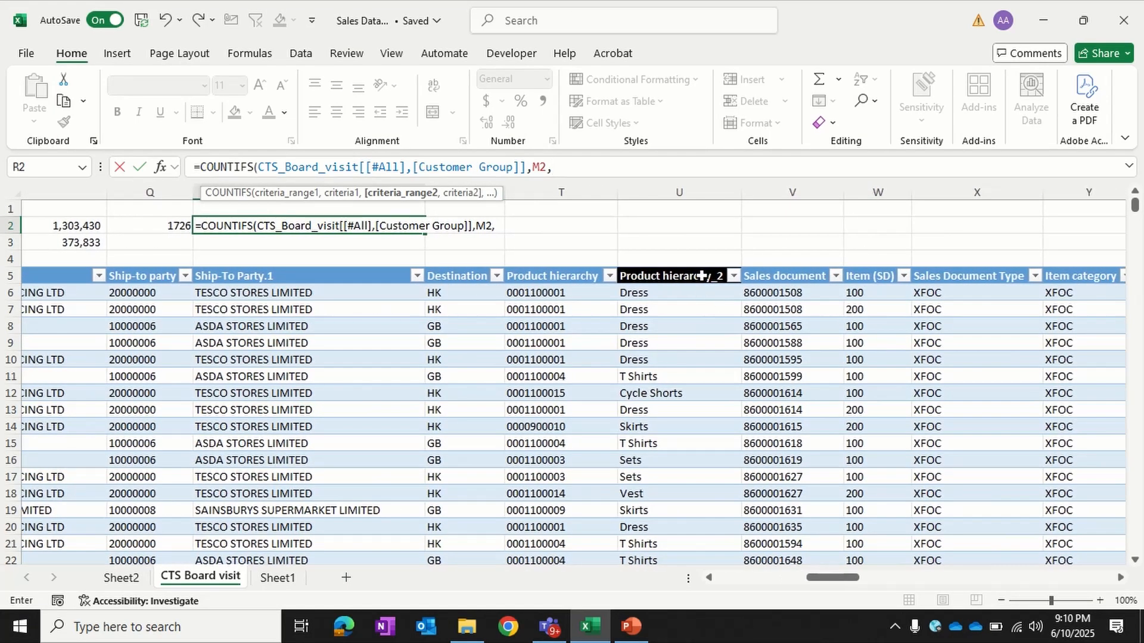
click(700, 278)
key(ctrl+shift+Down)
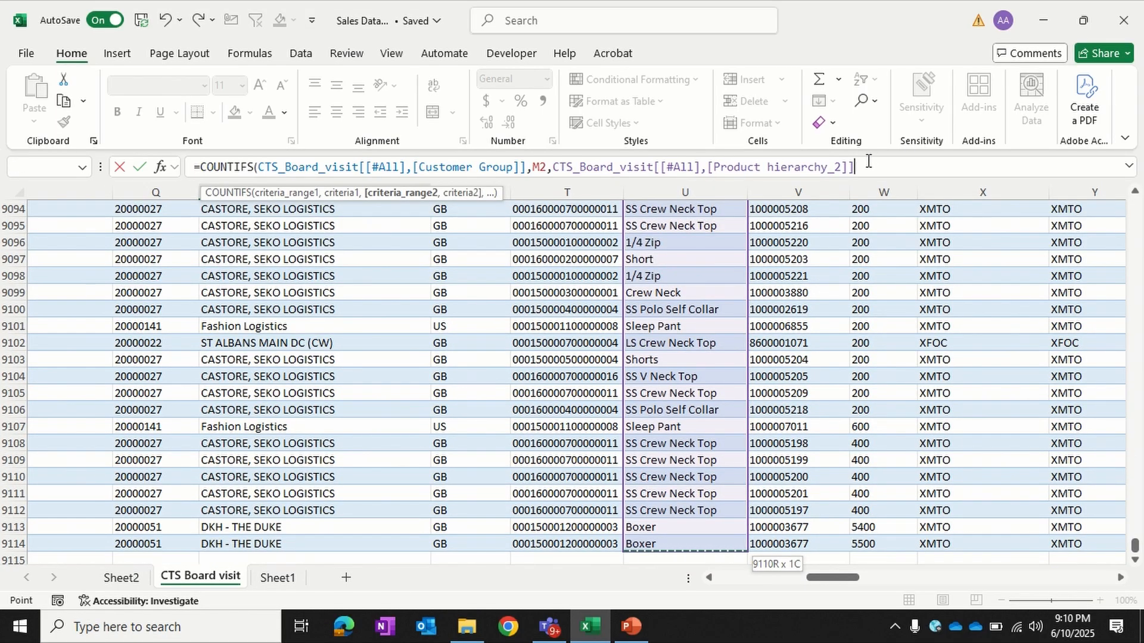
text(,)
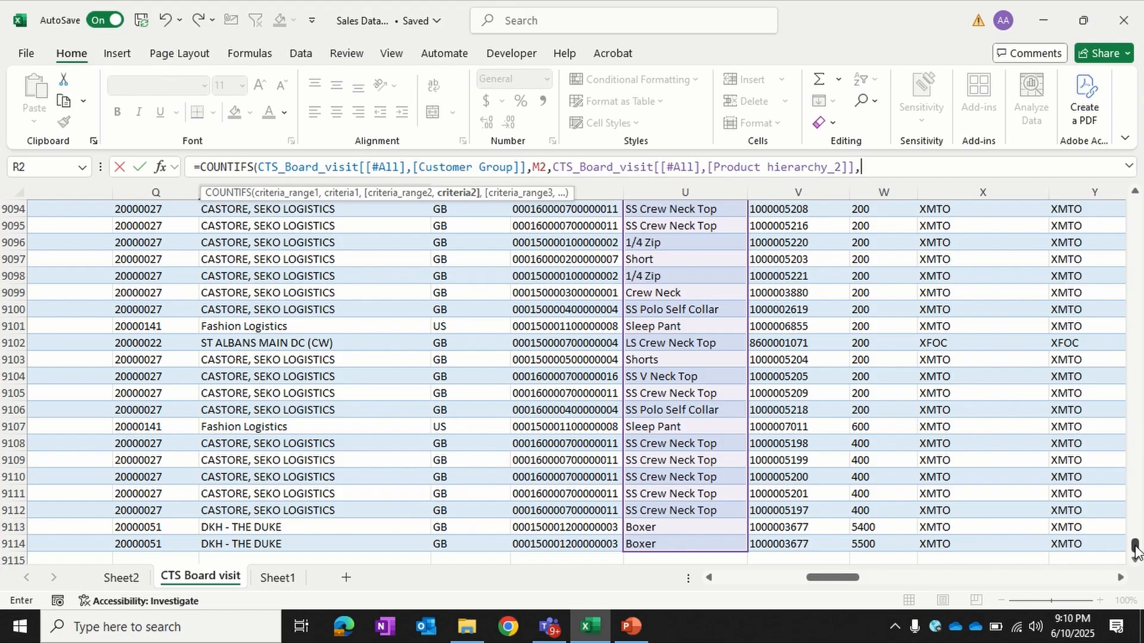
Step: Set the second COUNTIFS criteria to cell N2, which holds Dress, and complete the formula
drag(1135, 552, 1135, 206)
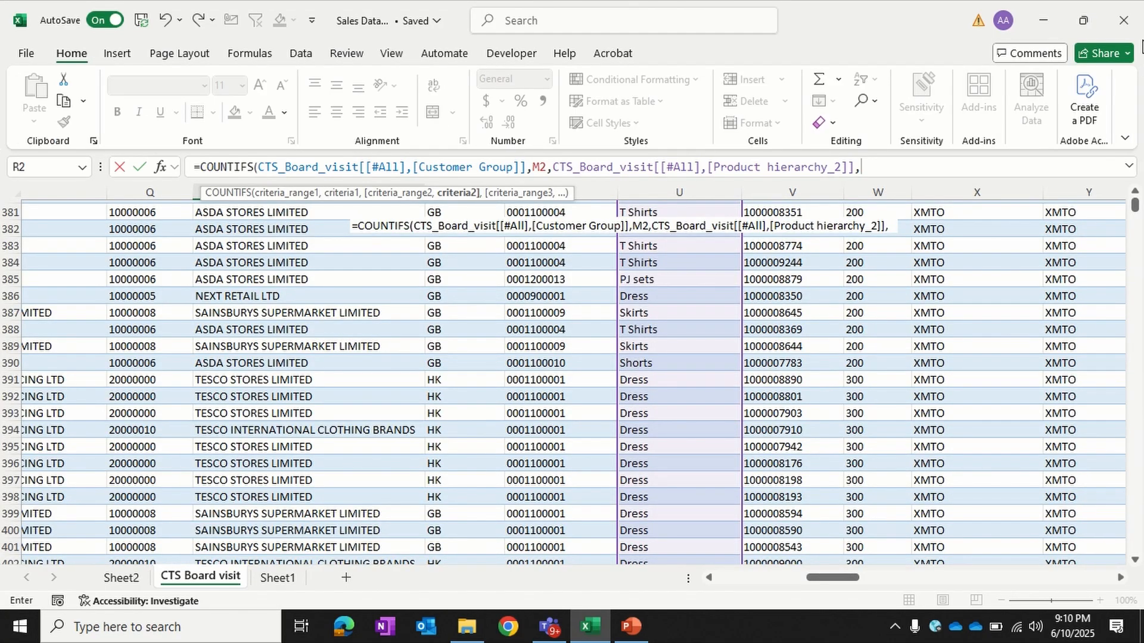
scroll(765, 346, up, 20)
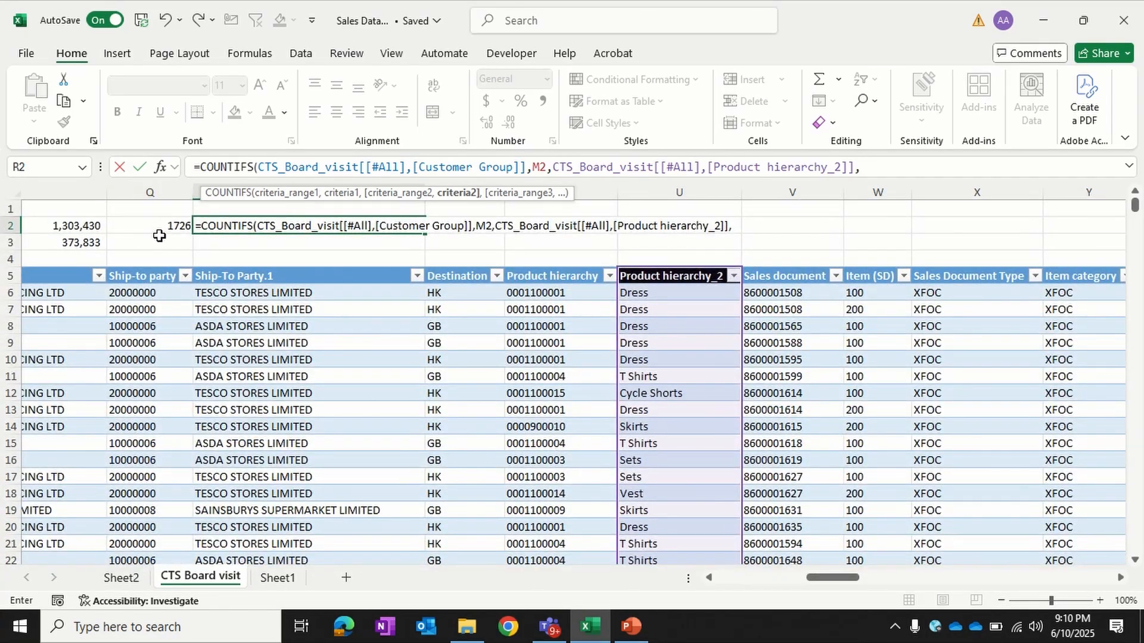
scroll(158, 235, left, 5)
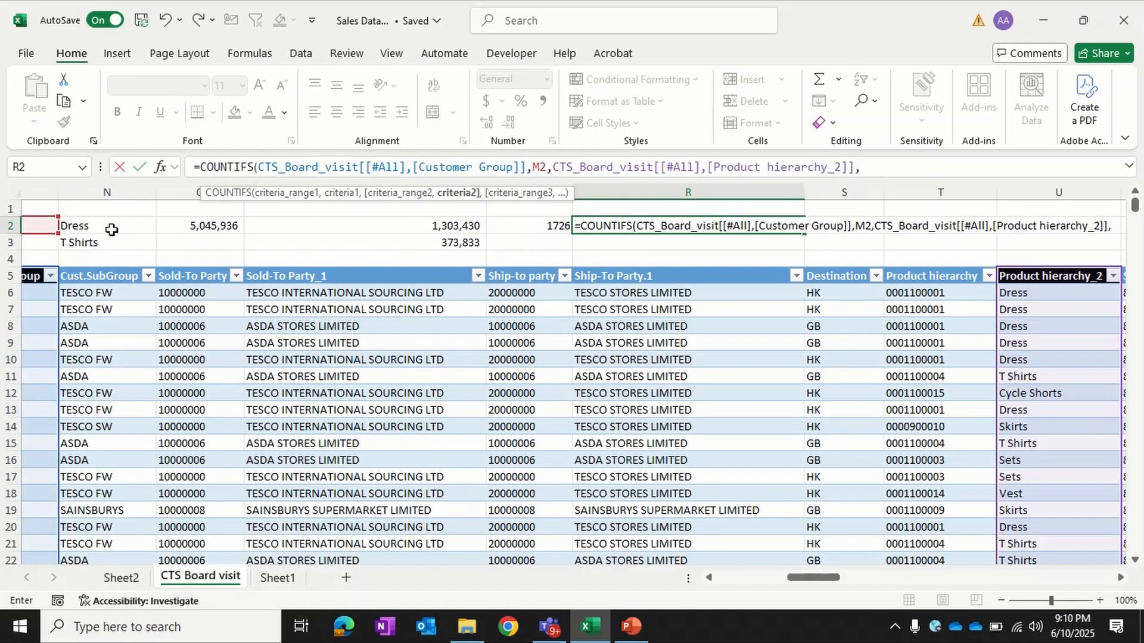
click(110, 229)
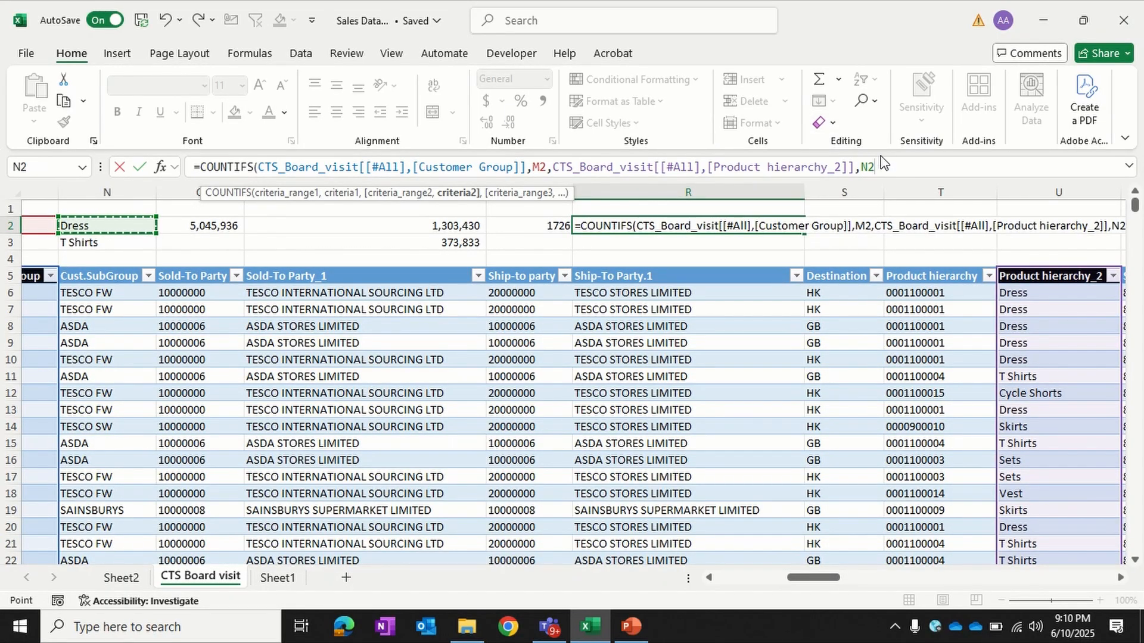
text())
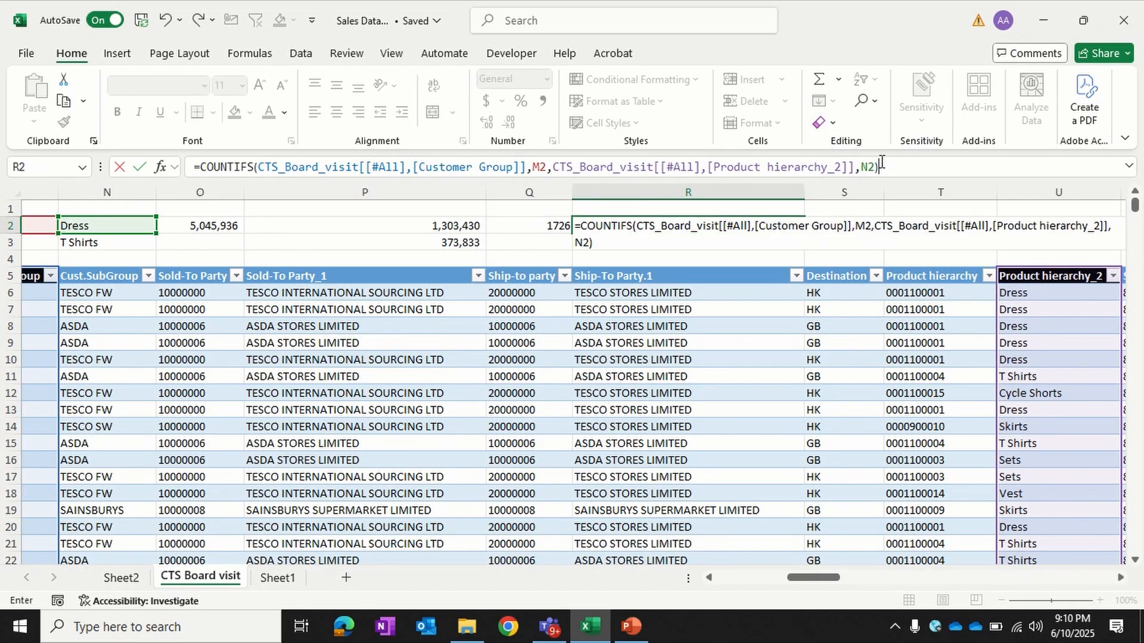
key(Return)
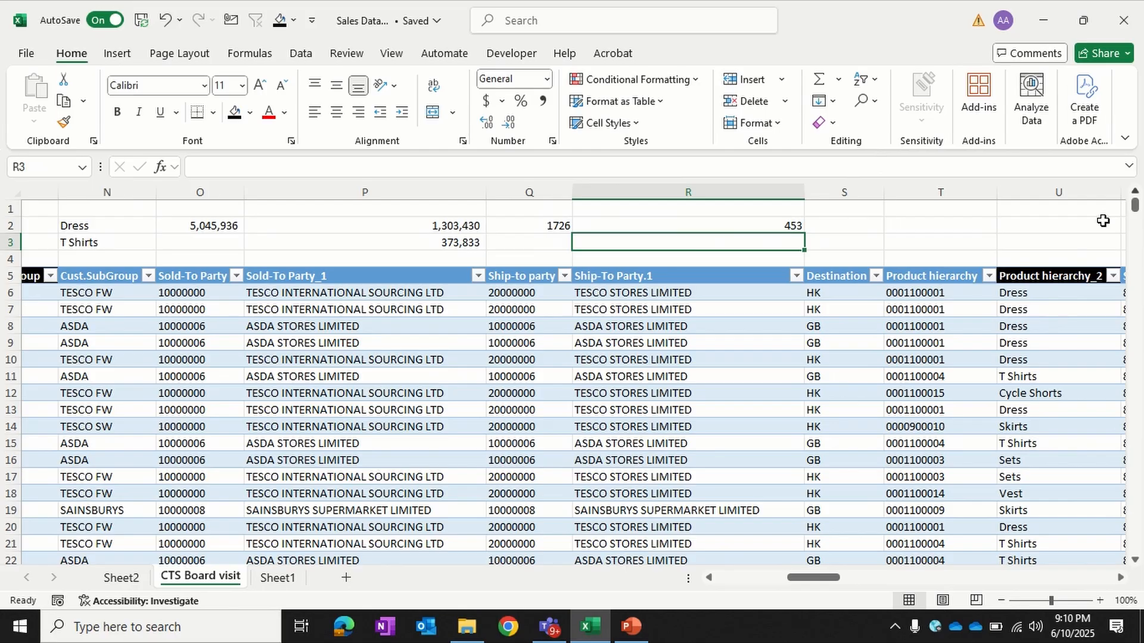
Step: Fill the COUNTIFS formula from R2 down to R3 for T Shirts and review the copied formula
click(758, 218)
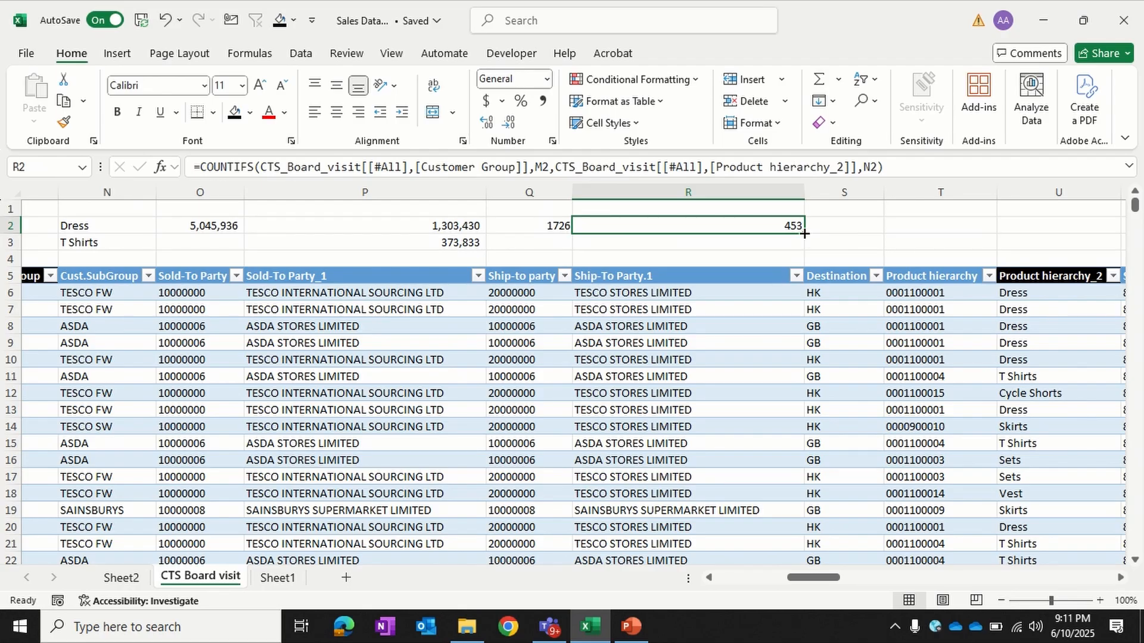
drag(804, 233, 802, 247)
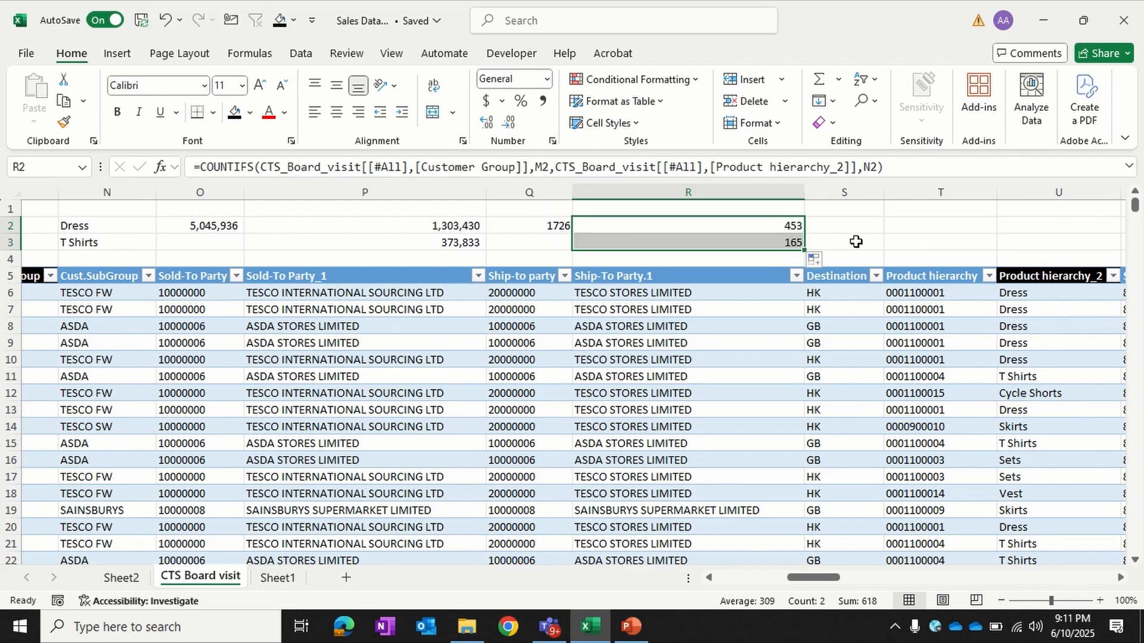
click(779, 242)
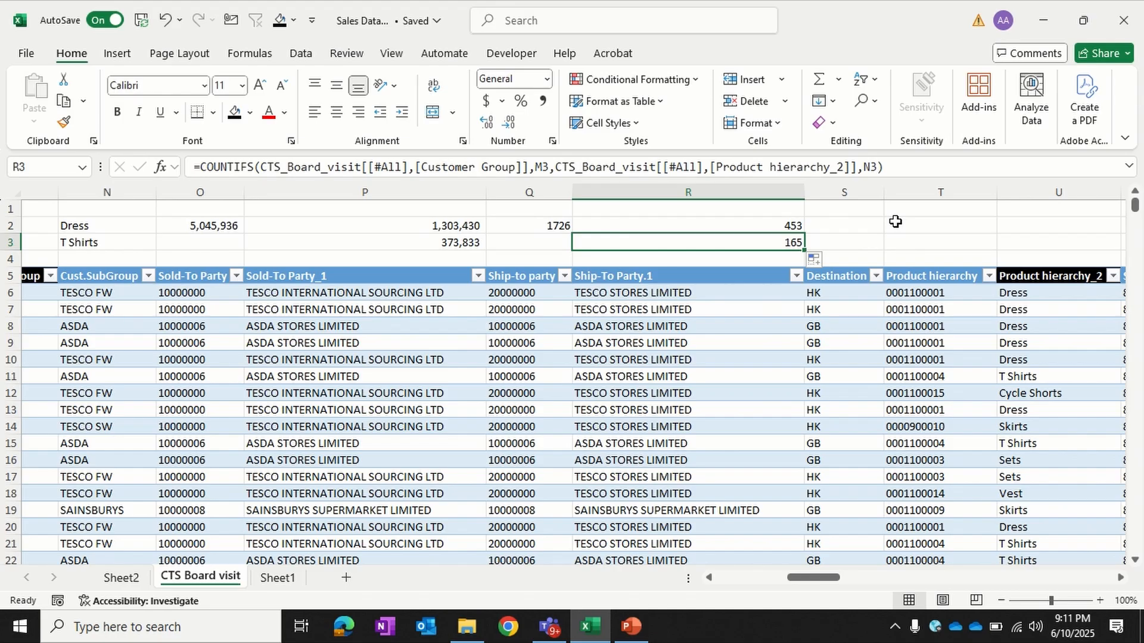
scroll(896, 222, left, 5)
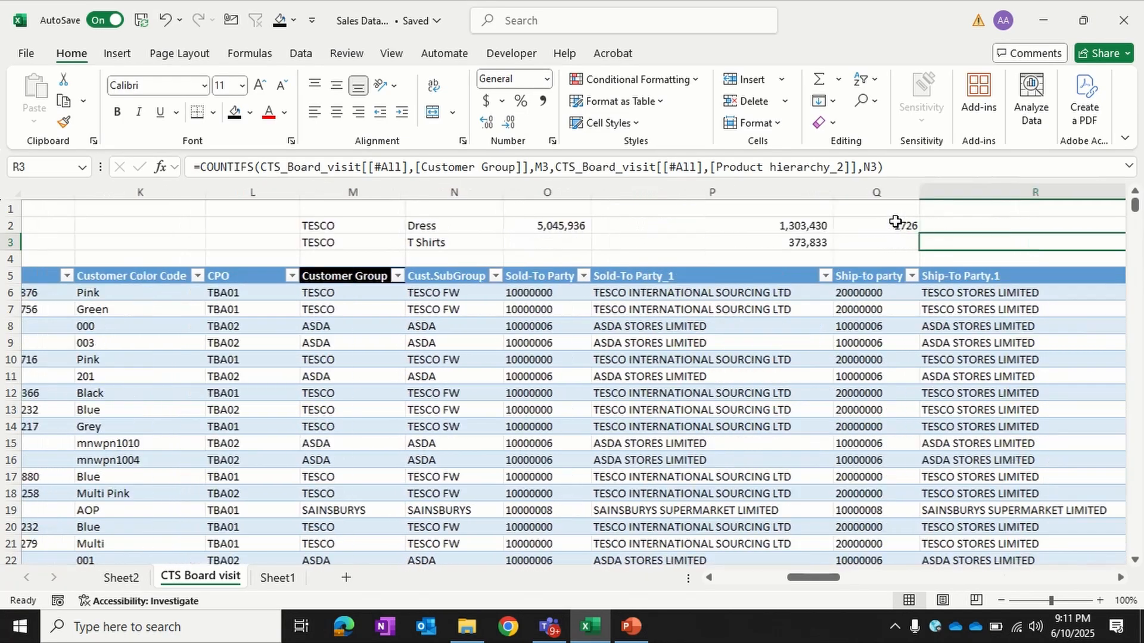
scroll(896, 222, left, 2)
scroll(895, 222, right, 3)
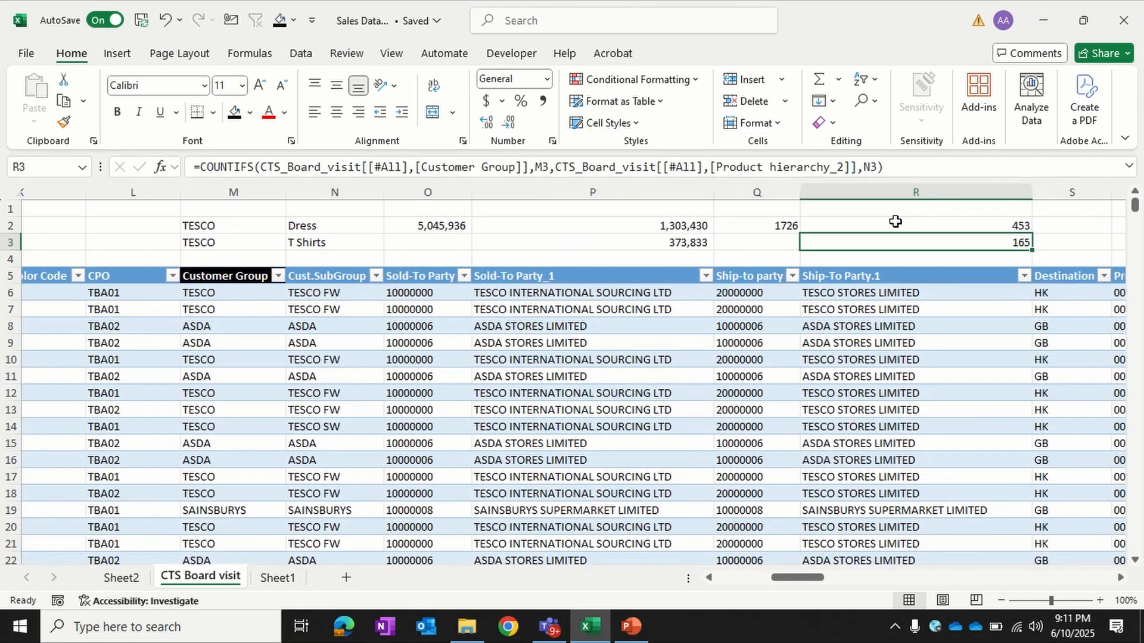